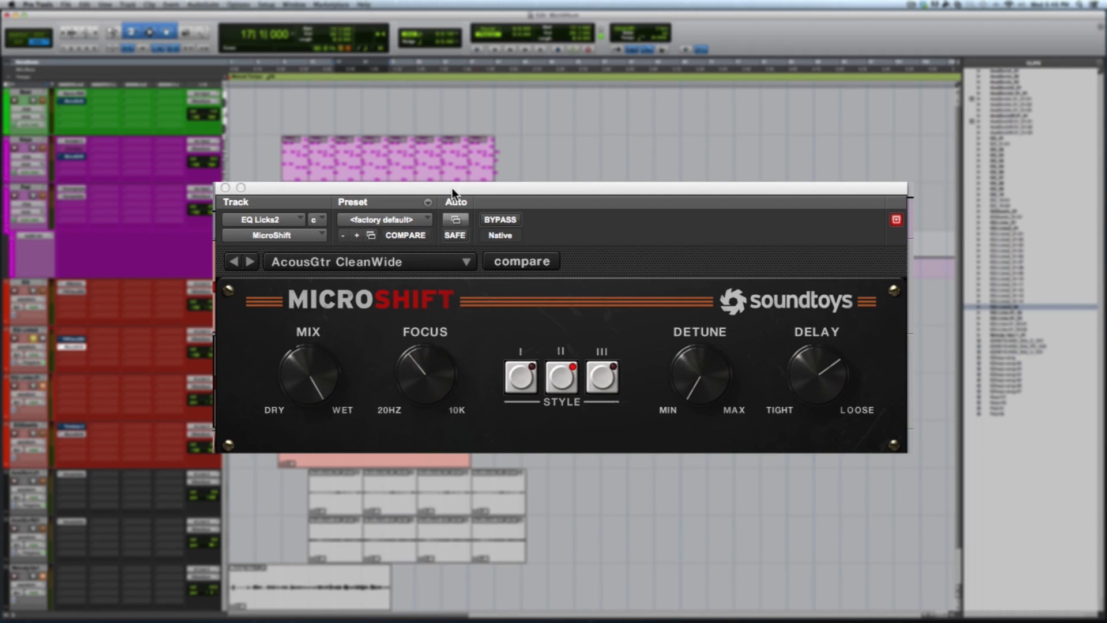
- Play the section with MicroShift bypassed on the EQ Licks2 track, and re-enable the effect
drag(452, 190, 448, 178)
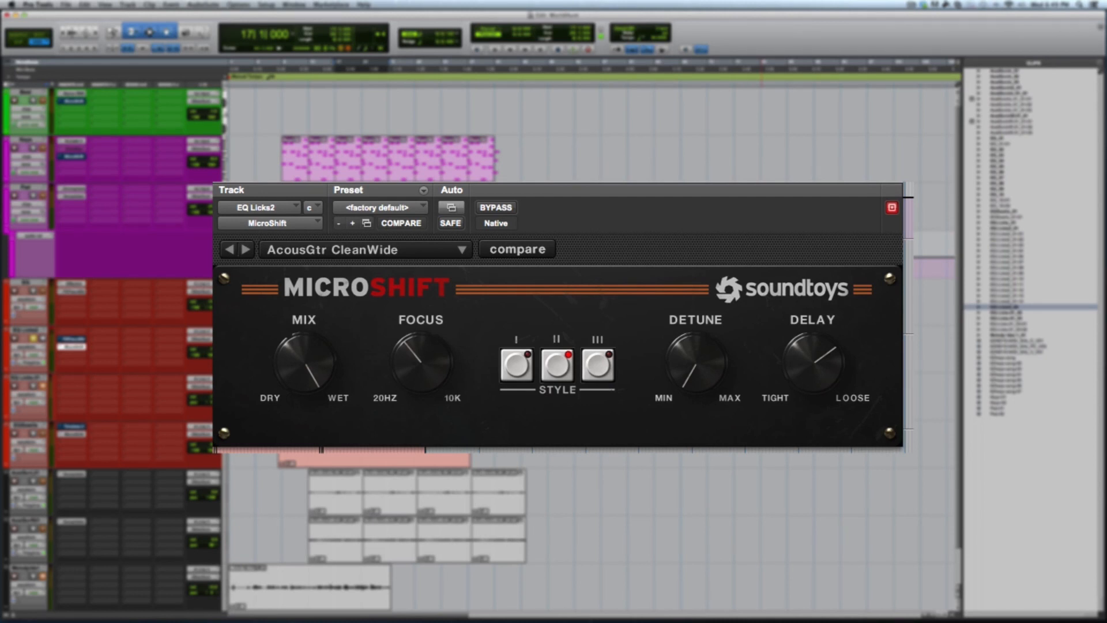
click(501, 206)
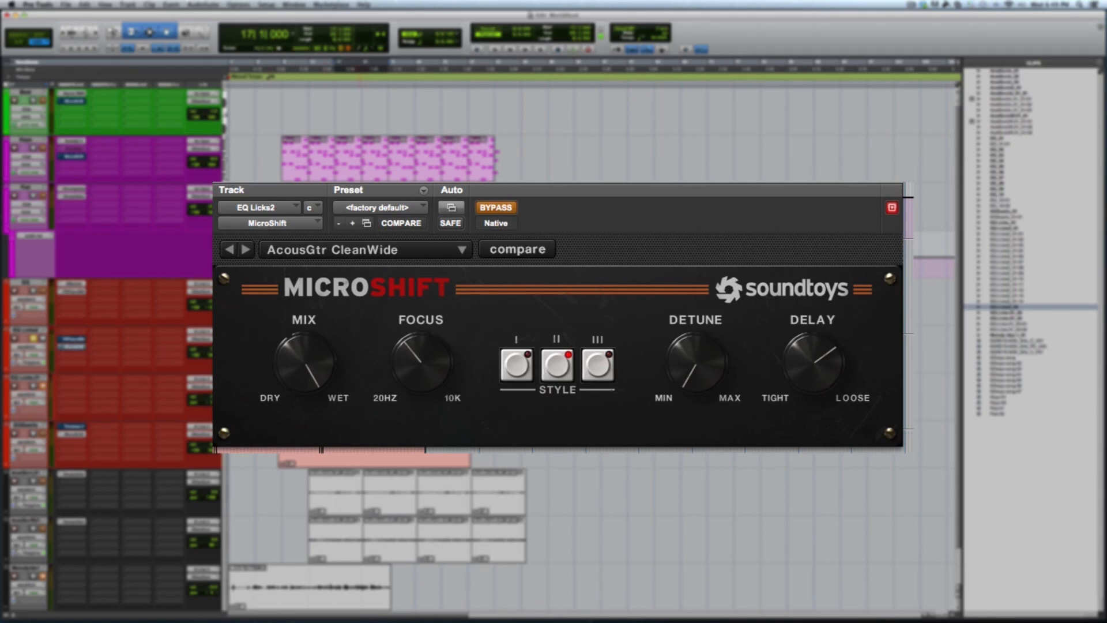
key(space)
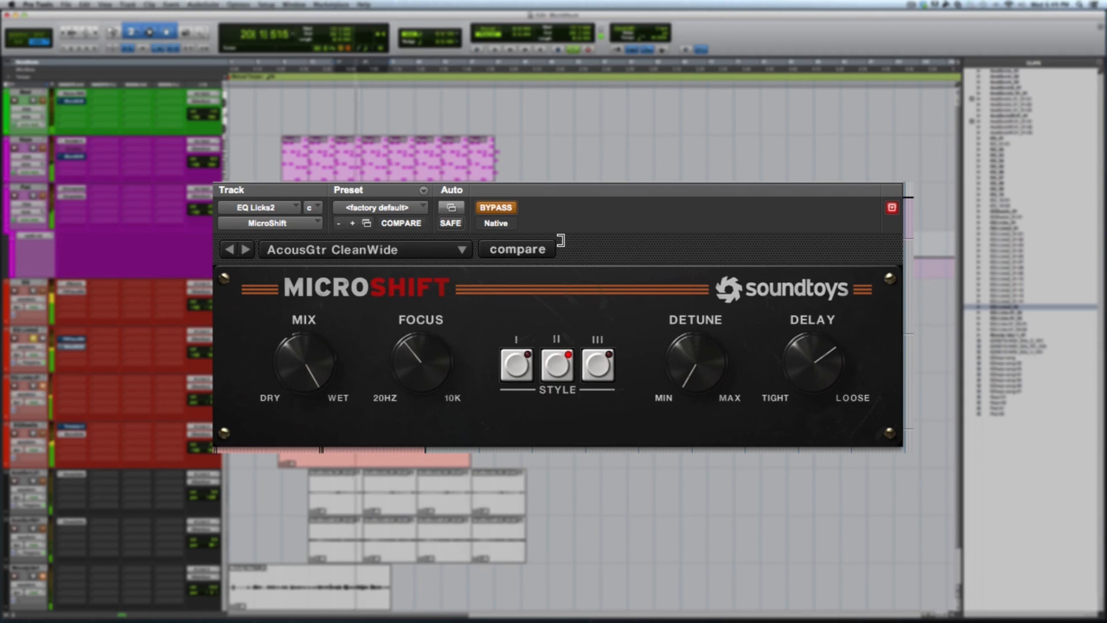
key(space)
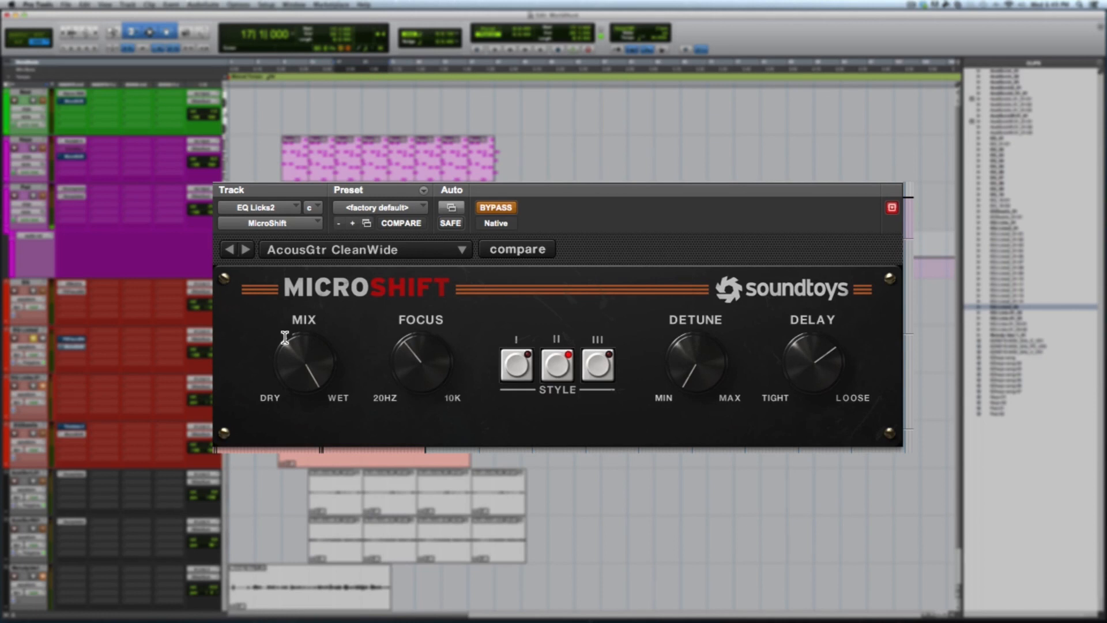
click(498, 208)
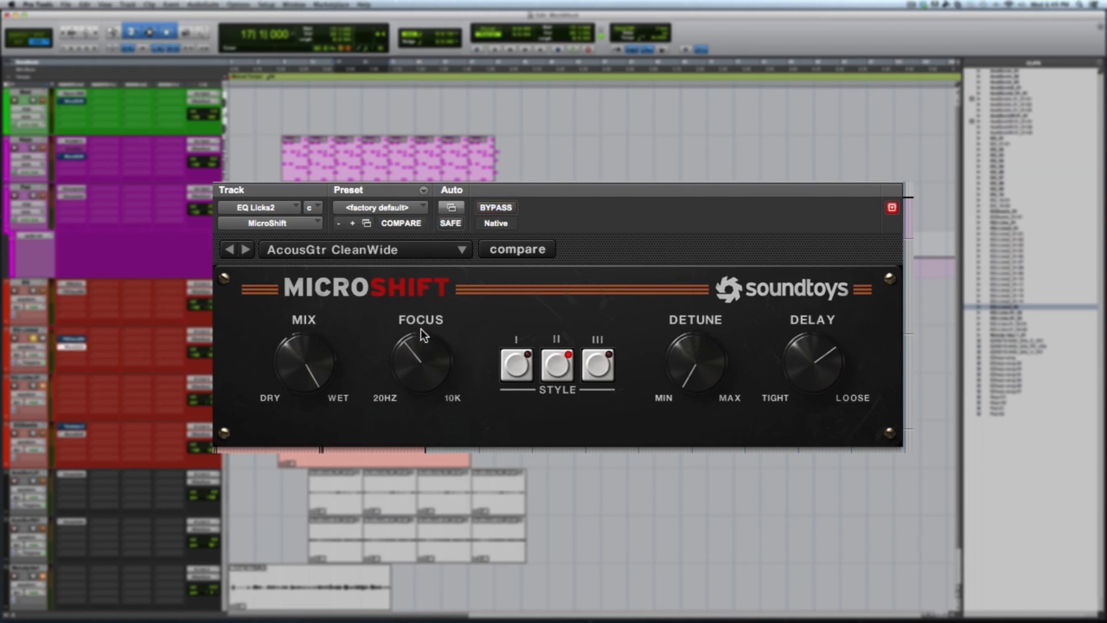
- Audition the section with MicroShift active and the AcousGtr CleanWide preset selected
click(367, 250)
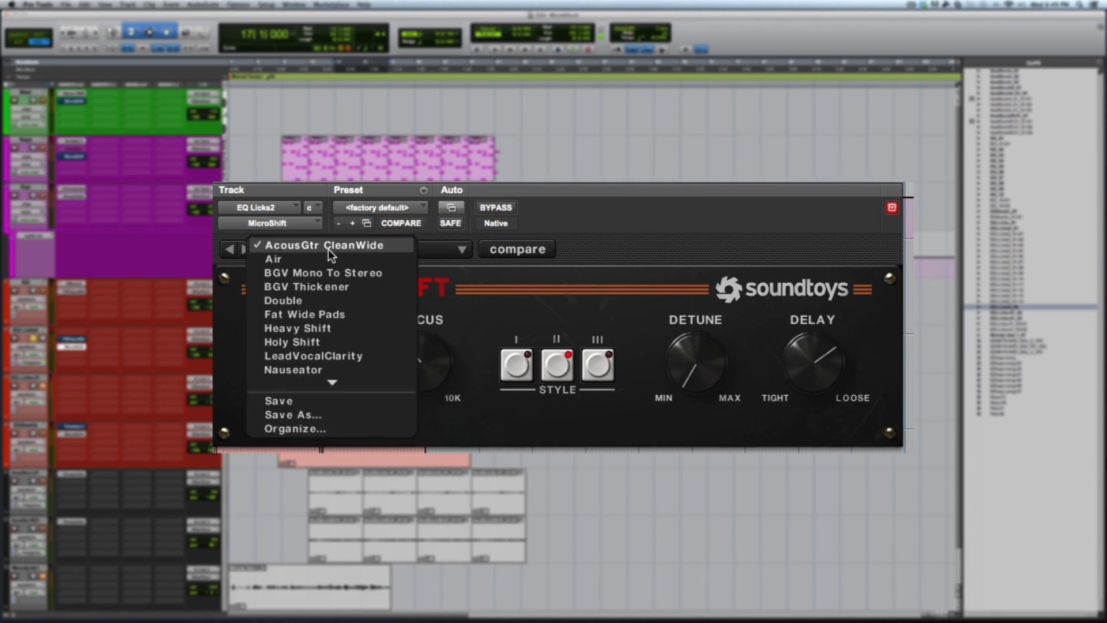
click(340, 249)
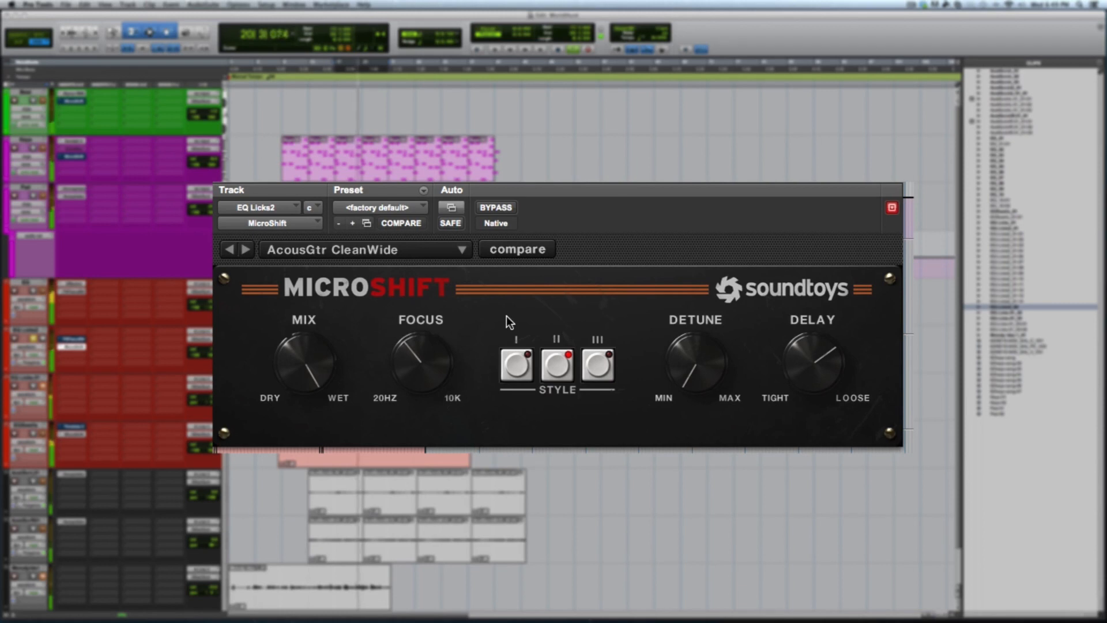
key(space)
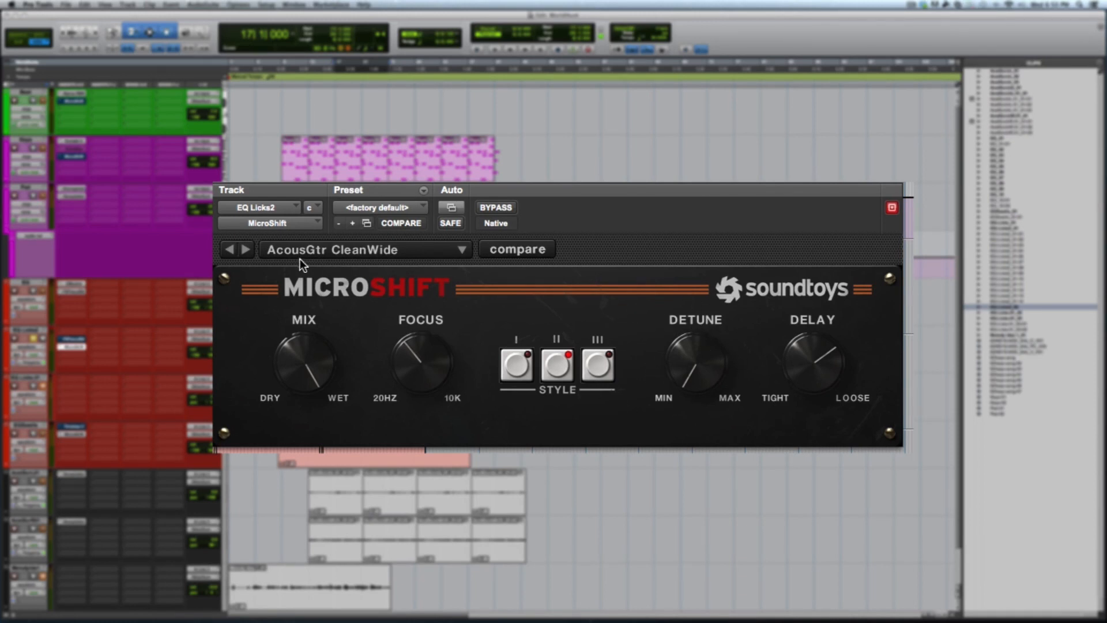
- Load the Holy Shift preset in MicroShift on the EQ Licks2 track
click(265, 254)
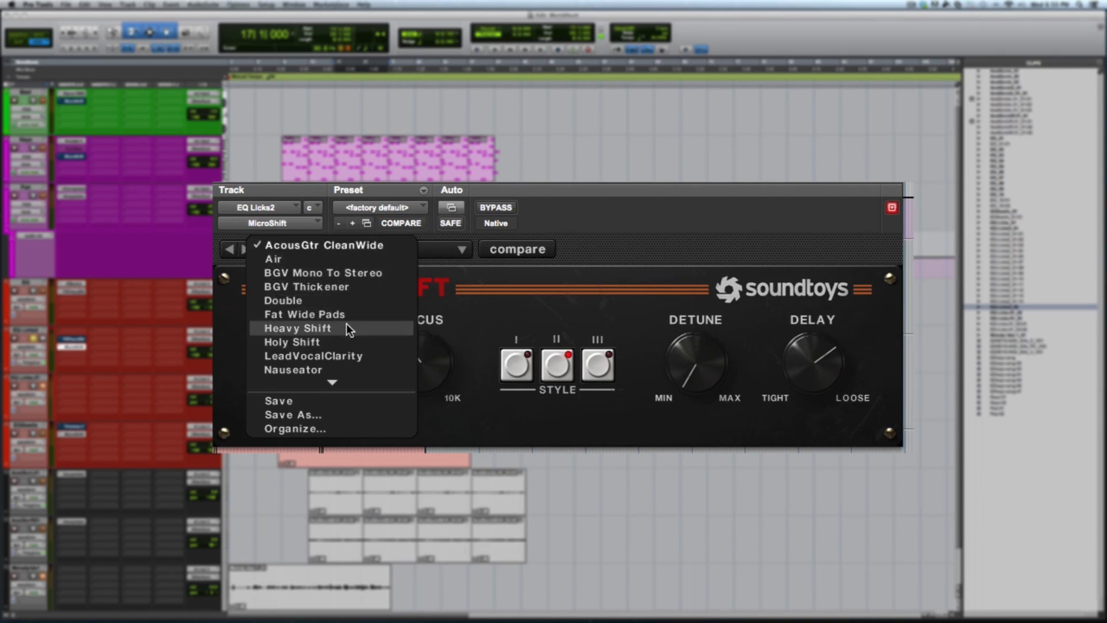
mouse_move(331, 382)
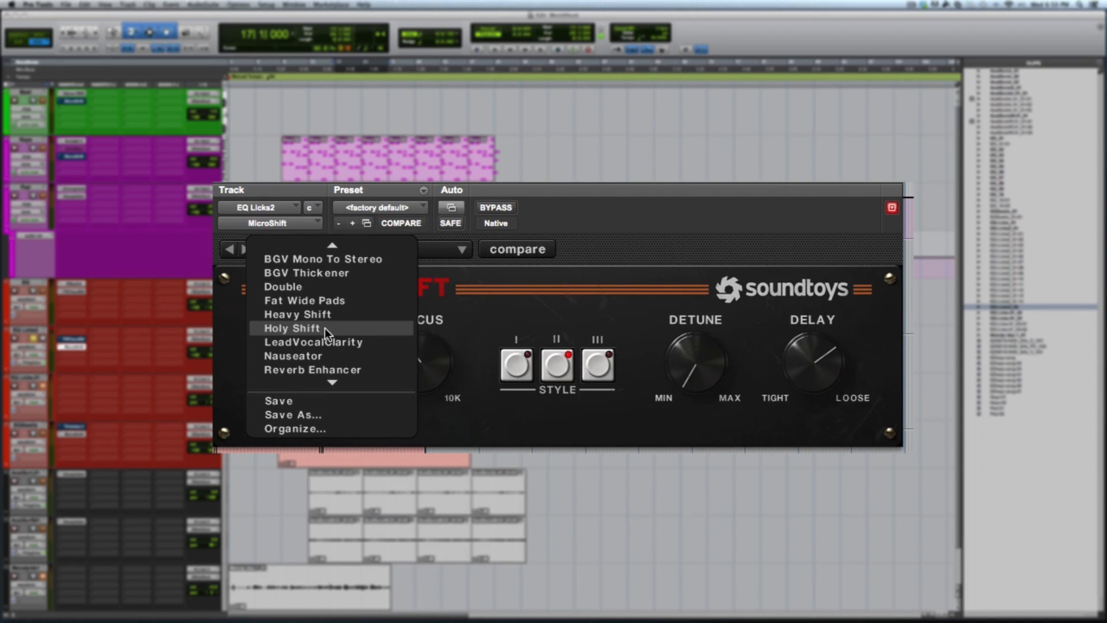
click(324, 327)
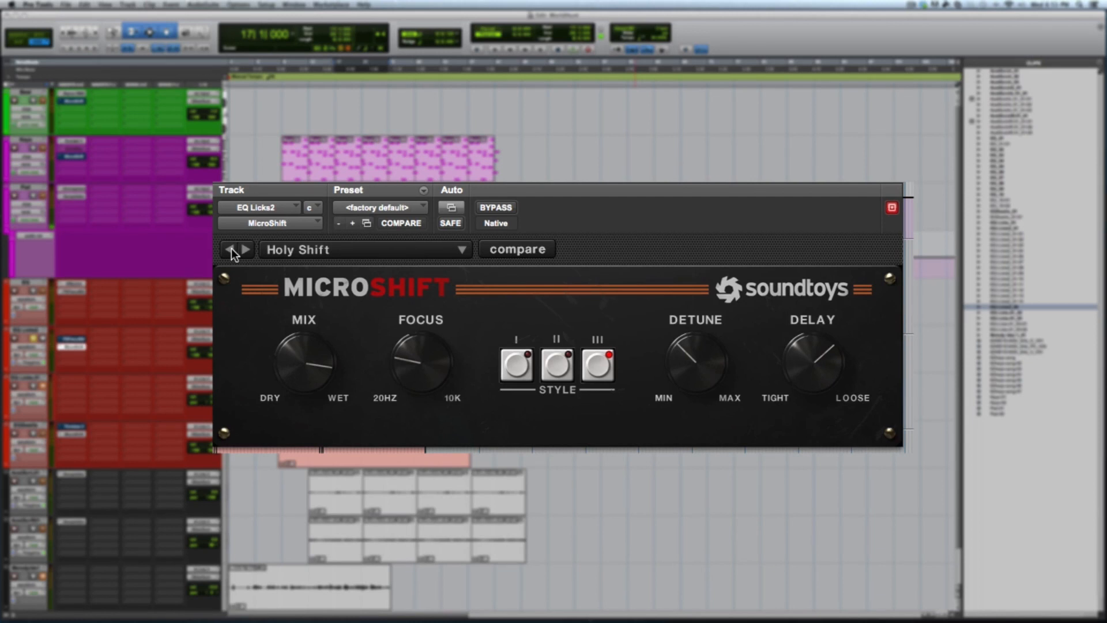
- Load the Nauseator preset in MicroShift and play the section to hear it
click(298, 249)
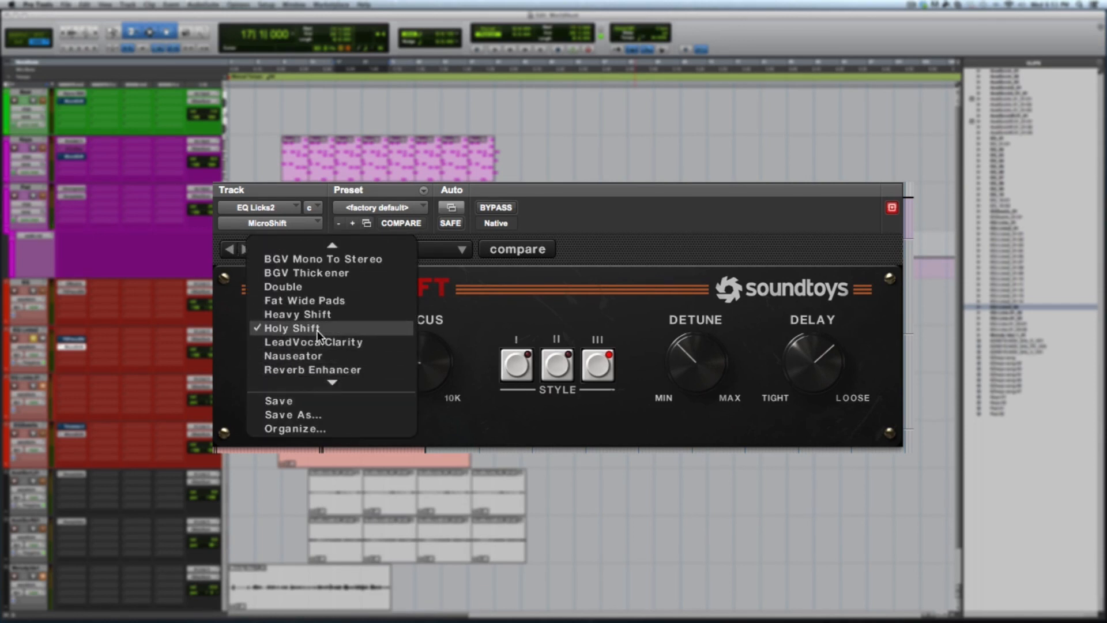
mouse_move(333, 382)
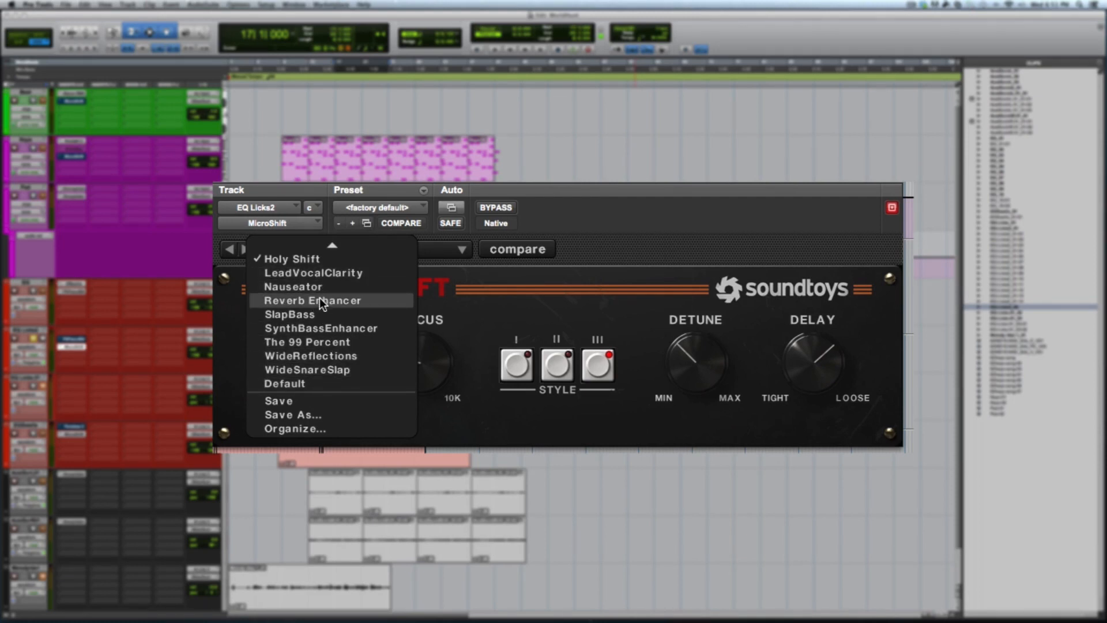
mouse_move(322, 245)
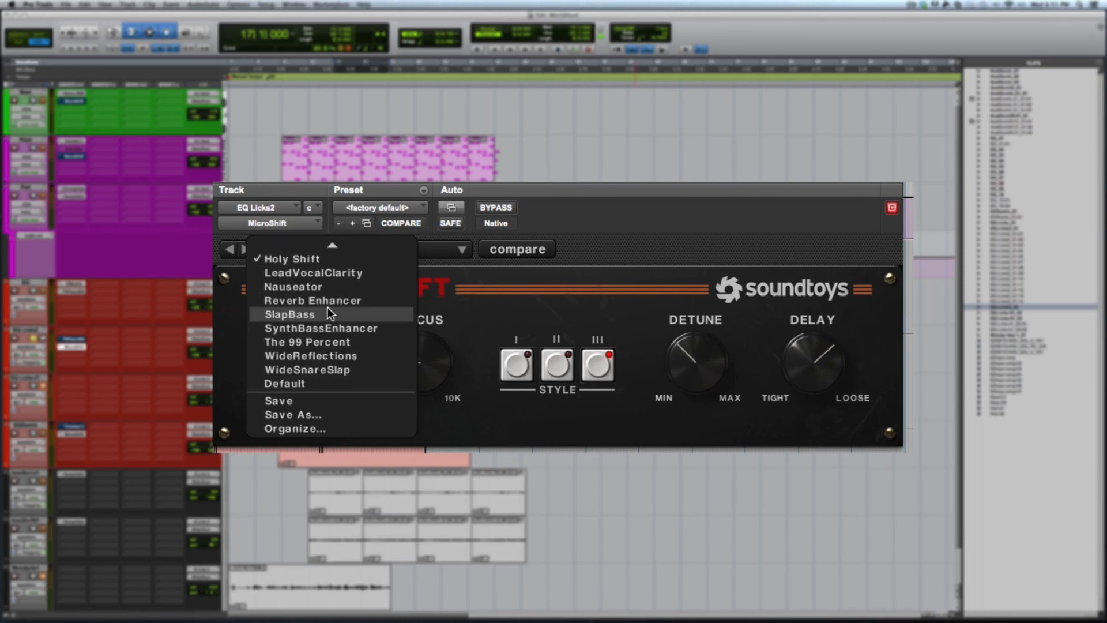
click(326, 287)
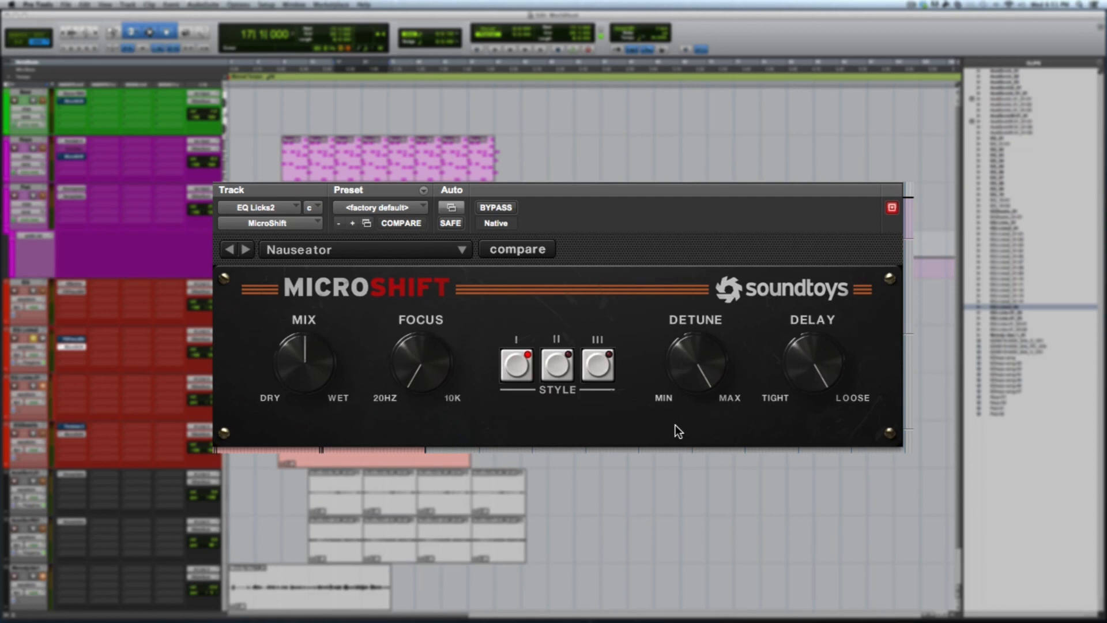
key(space)
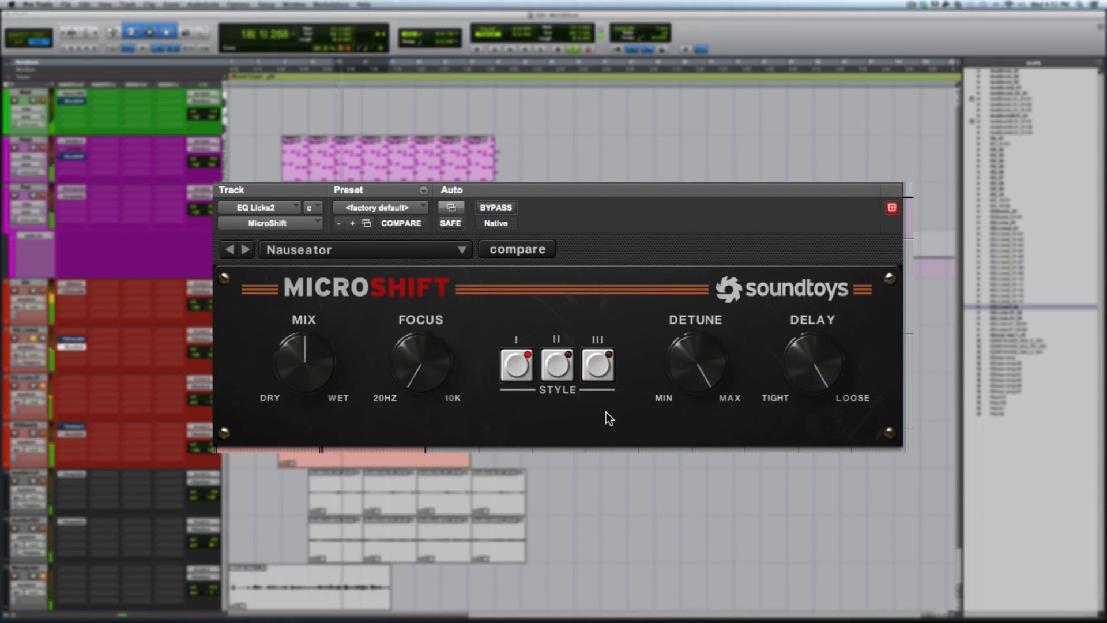
key(space)
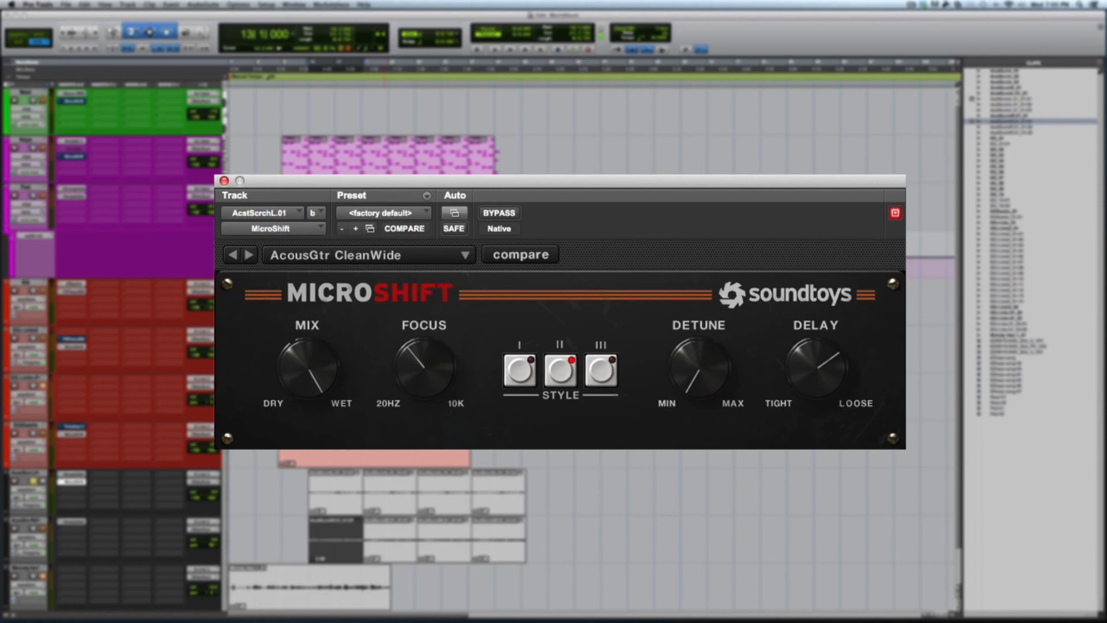
- Set MicroShift on the AcstScrchL.01 track to a fully wet Mix and a Focus of 10000 Hz
drag(308, 356, 310, 323)
drag(421, 387, 411, 333)
drag(427, 371, 425, 285)
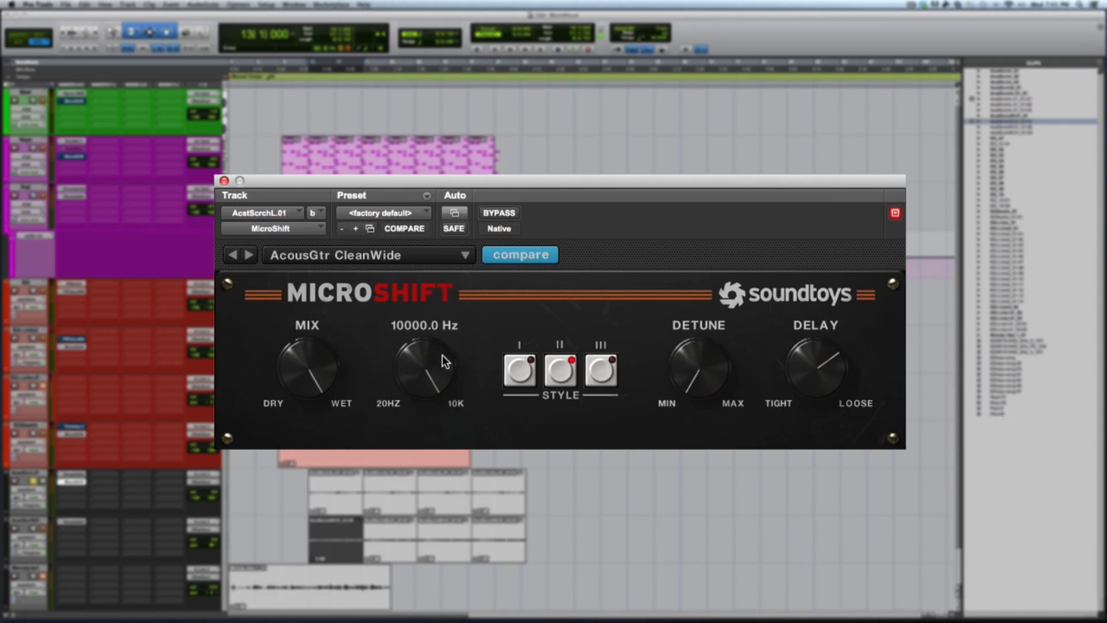
- Try Style I, switch MicroShift to Style III, and raise the Detune to roughly a quarter of its range
drag(700, 340, 693, 331)
click(529, 376)
click(604, 363)
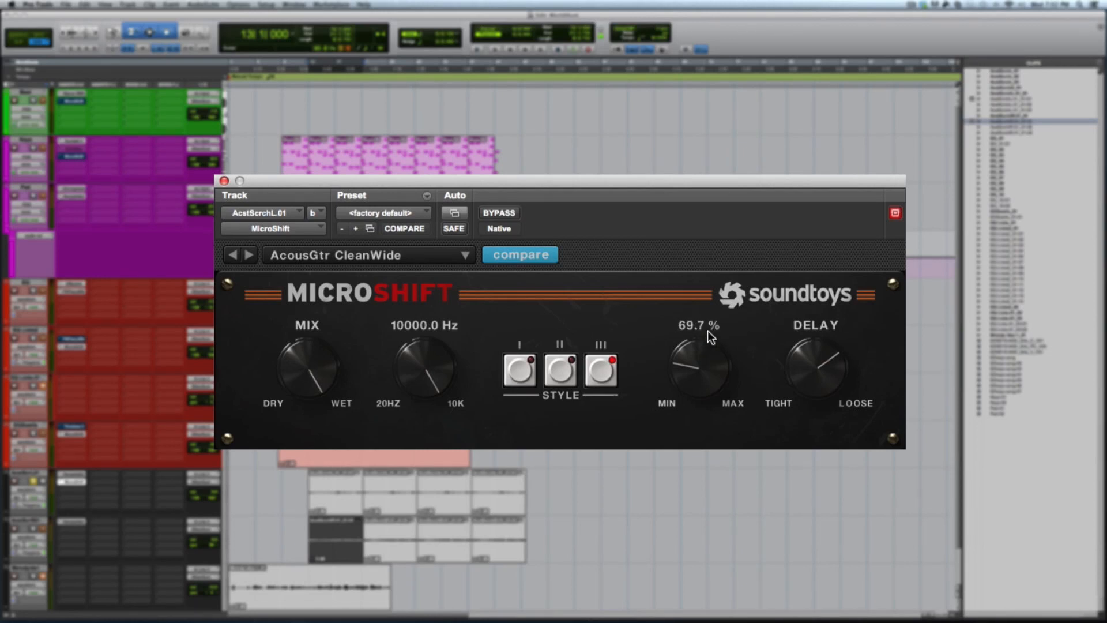
drag(699, 379, 700, 369)
- Select the first clip on the upper grey guitar track and start playback with the Delay set fully tight
drag(815, 367, 815, 413)
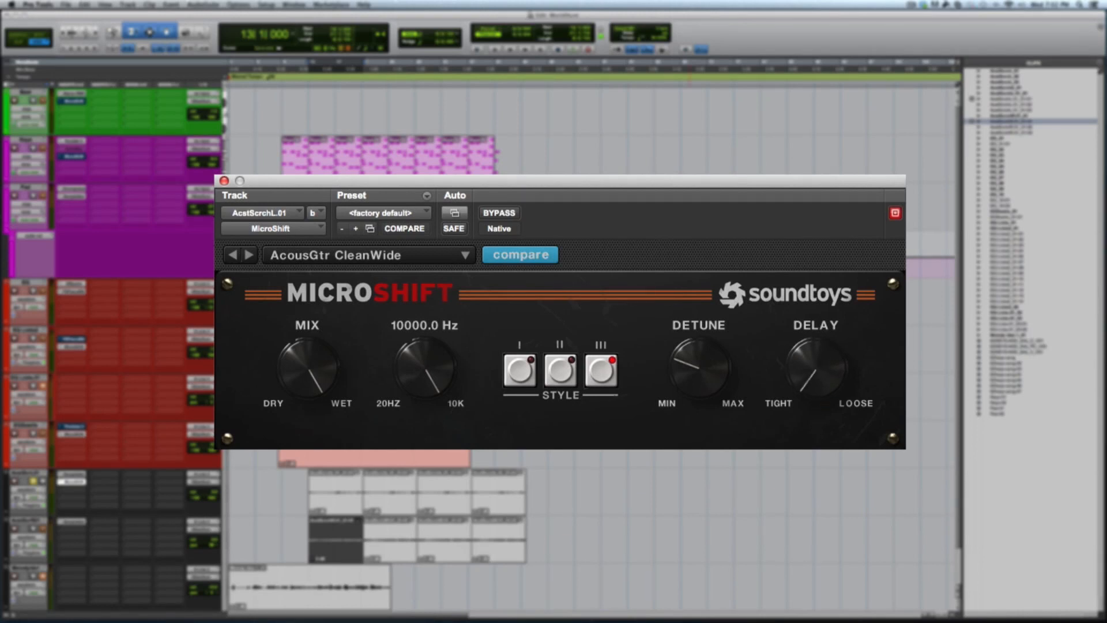
drag(822, 306, 818, 252)
click(338, 508)
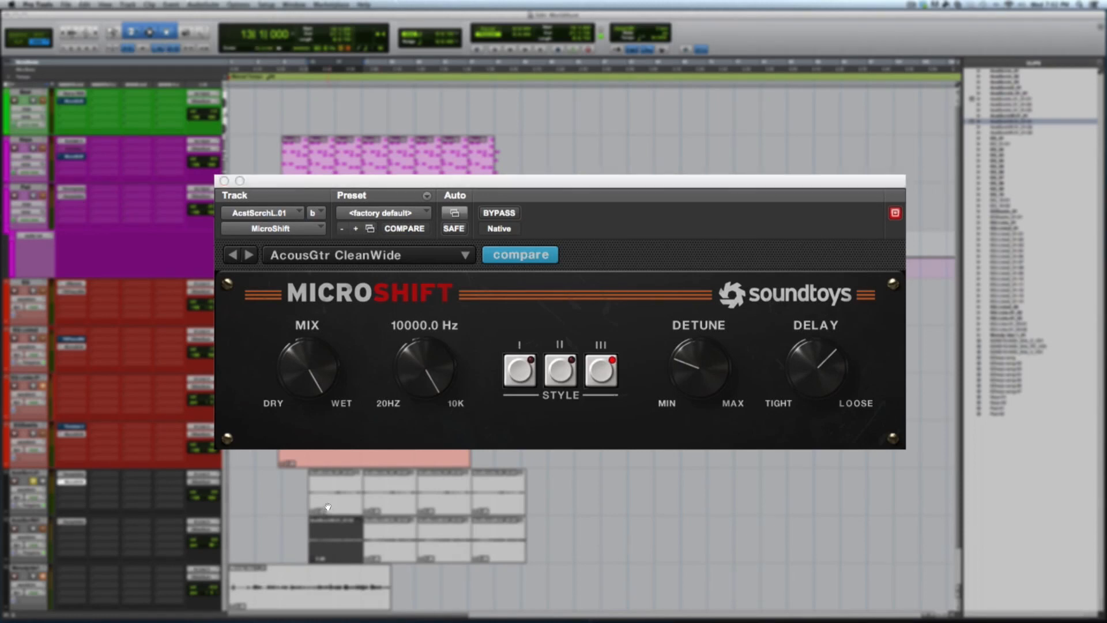
drag(809, 367, 814, 418)
key(space)
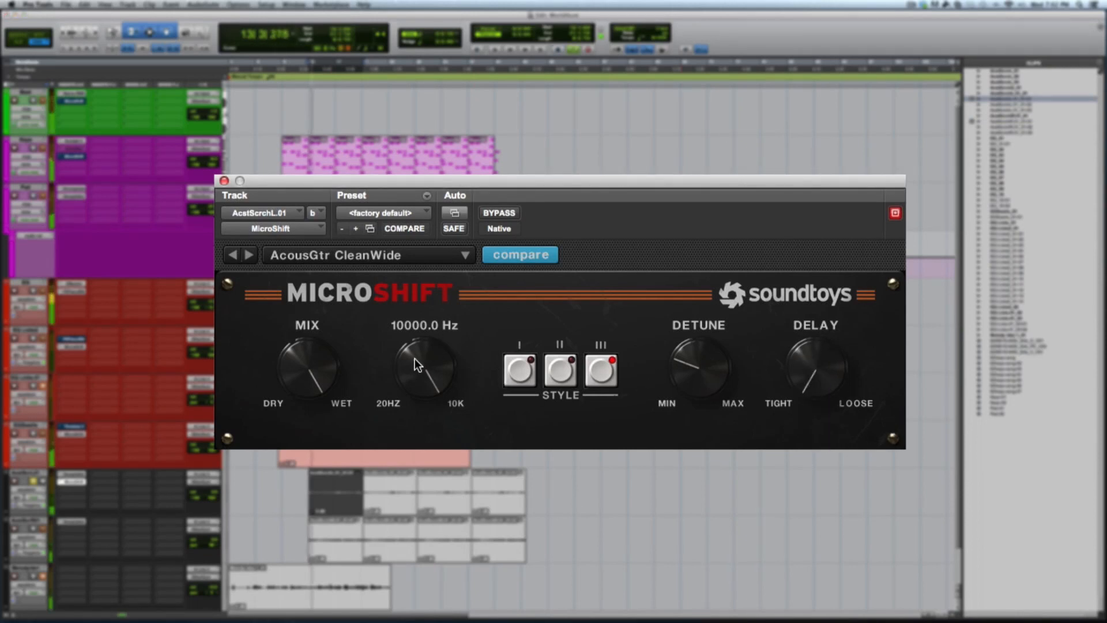
- Lower the Focus to 170.7 Hz and raise the Delay close to fully loose during playback
drag(416, 357, 419, 486)
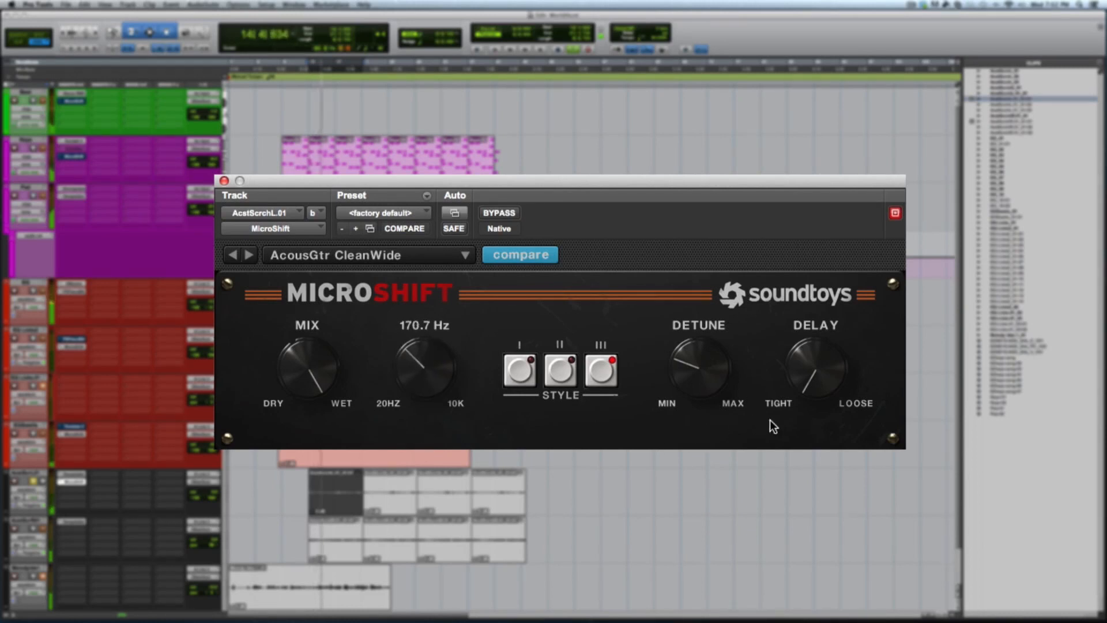
drag(821, 346, 809, 283)
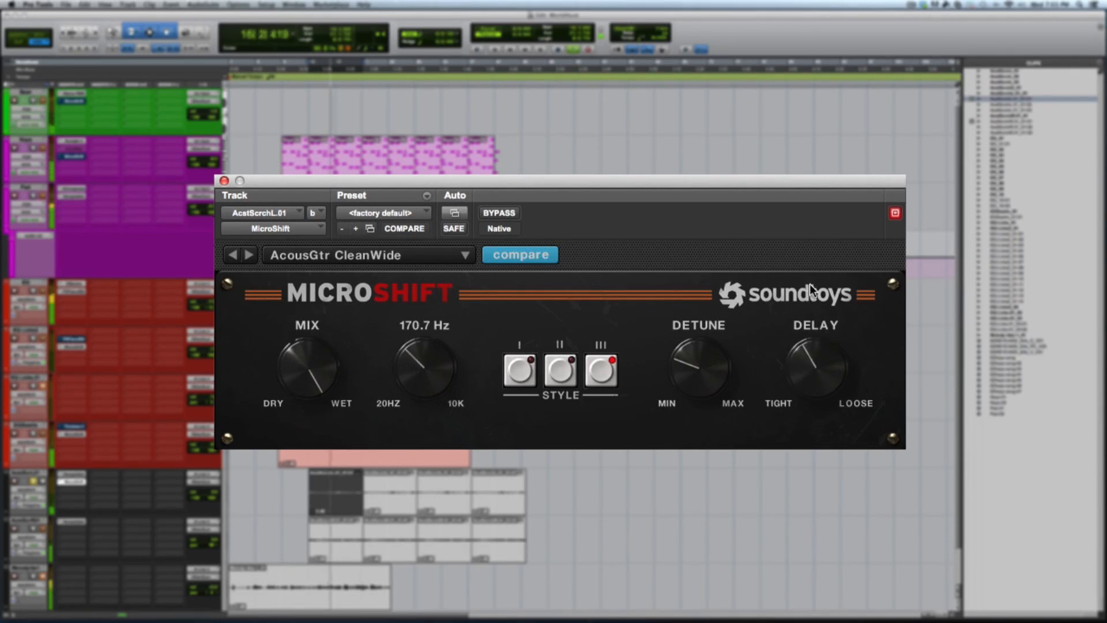
mouse_move(805, 361)
mouse_down()
mouse_move(812, 568)
mouse_move(804, 350)
mouse_up()
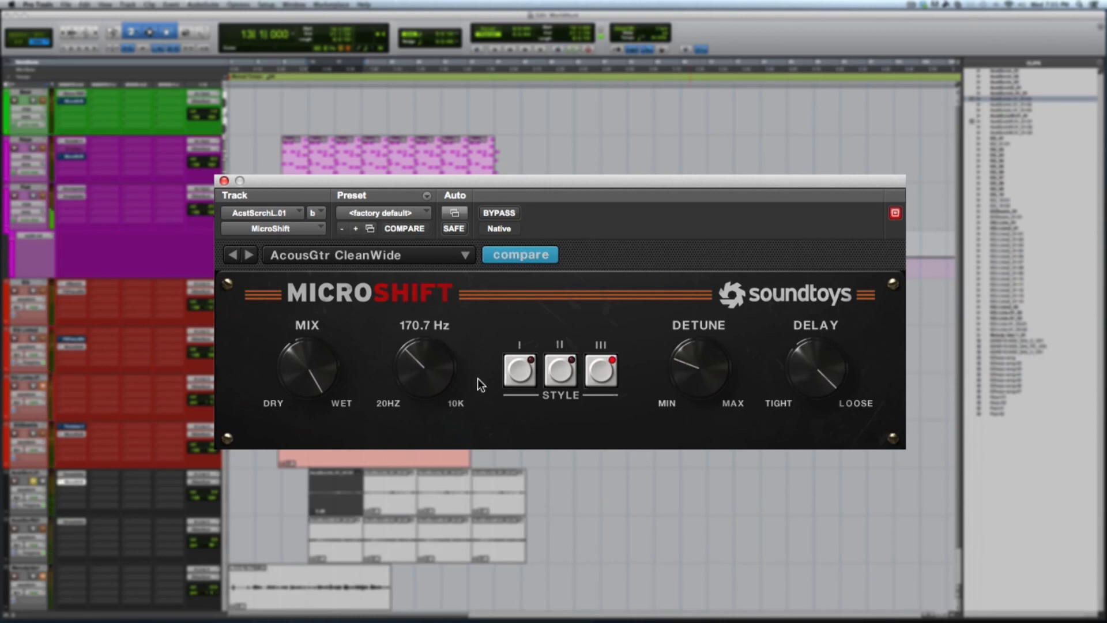
- Sweep the Focus up to 10000 Hz and down to 218.9 Hz, and sweep the Delay down toward tight and up toward loose
drag(447, 355, 448, 253)
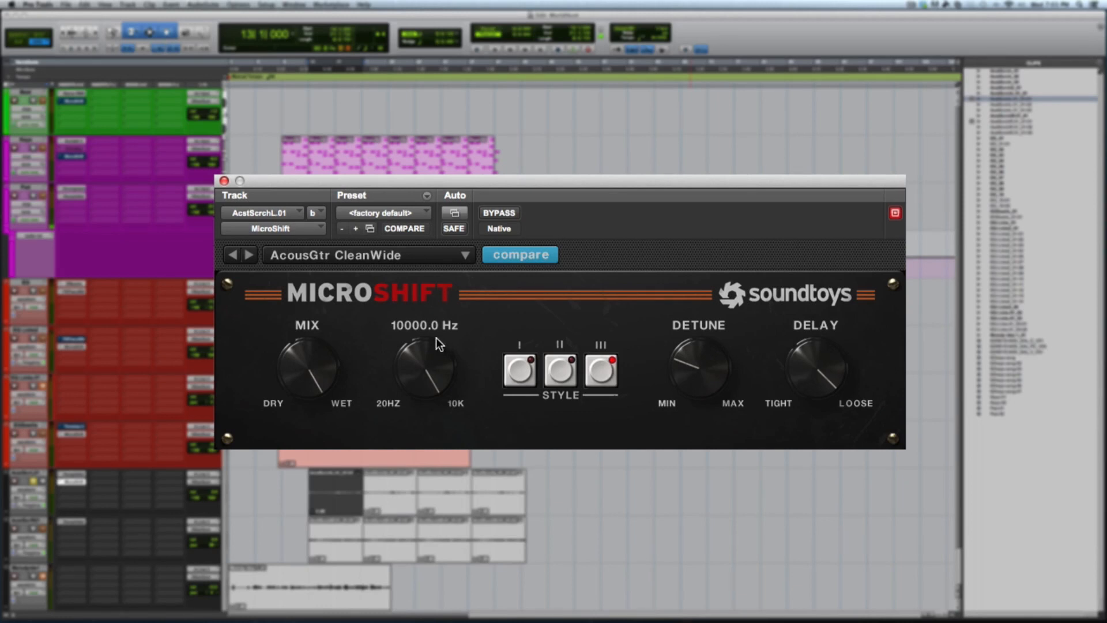
drag(421, 350, 418, 486)
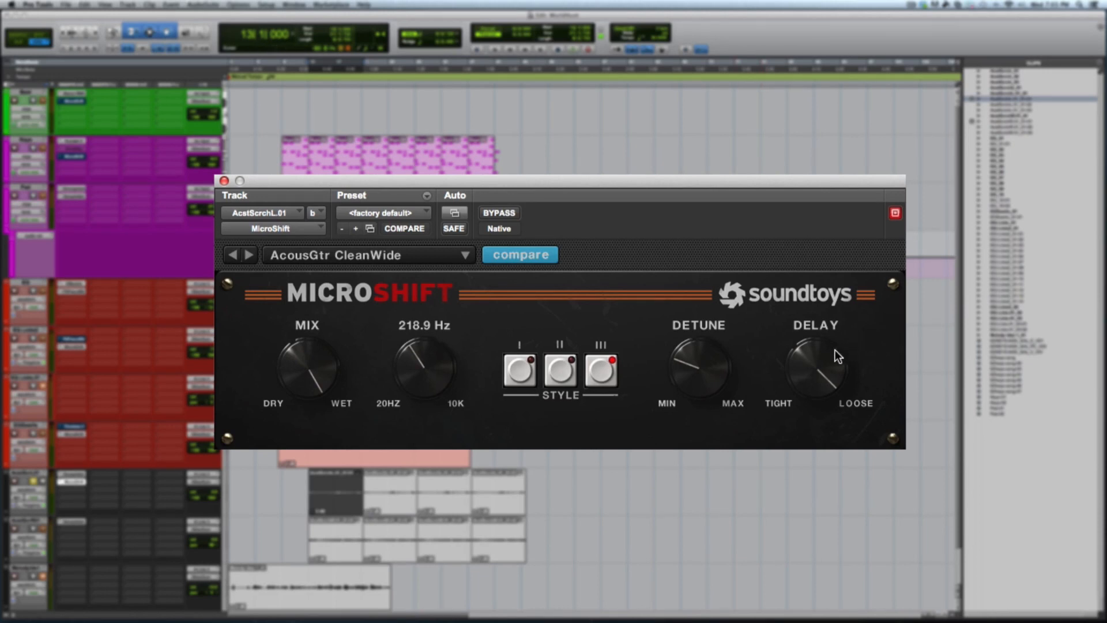
drag(812, 356, 813, 421)
drag(813, 371, 812, 193)
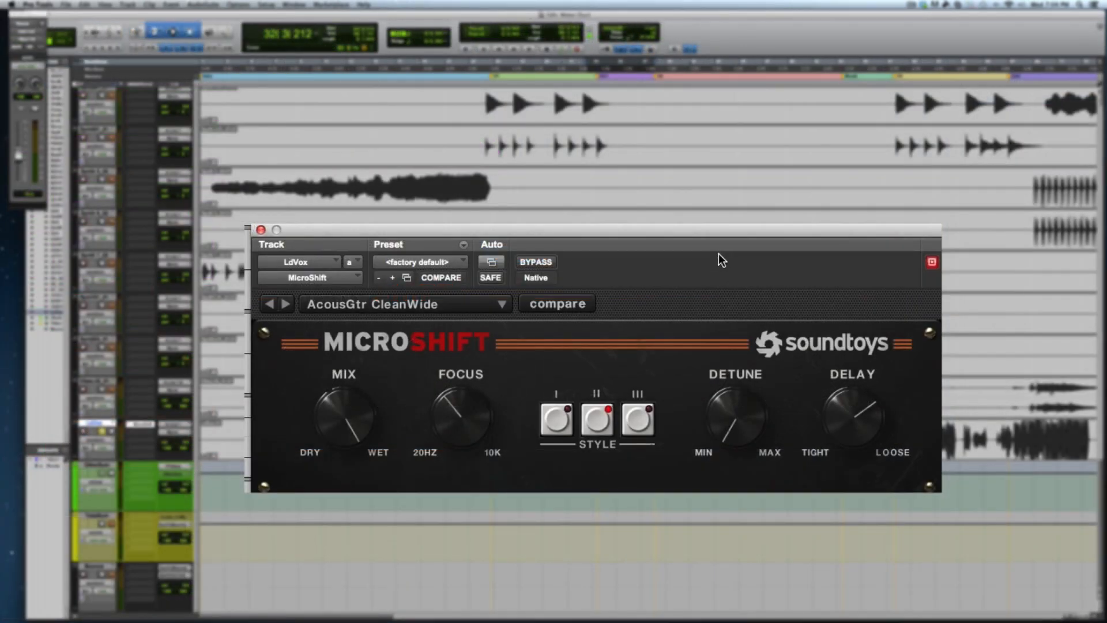
- Compare playback of the LdVox track with MicroShift active and bypassed, leaving the effect enabled
drag(687, 231, 724, 208)
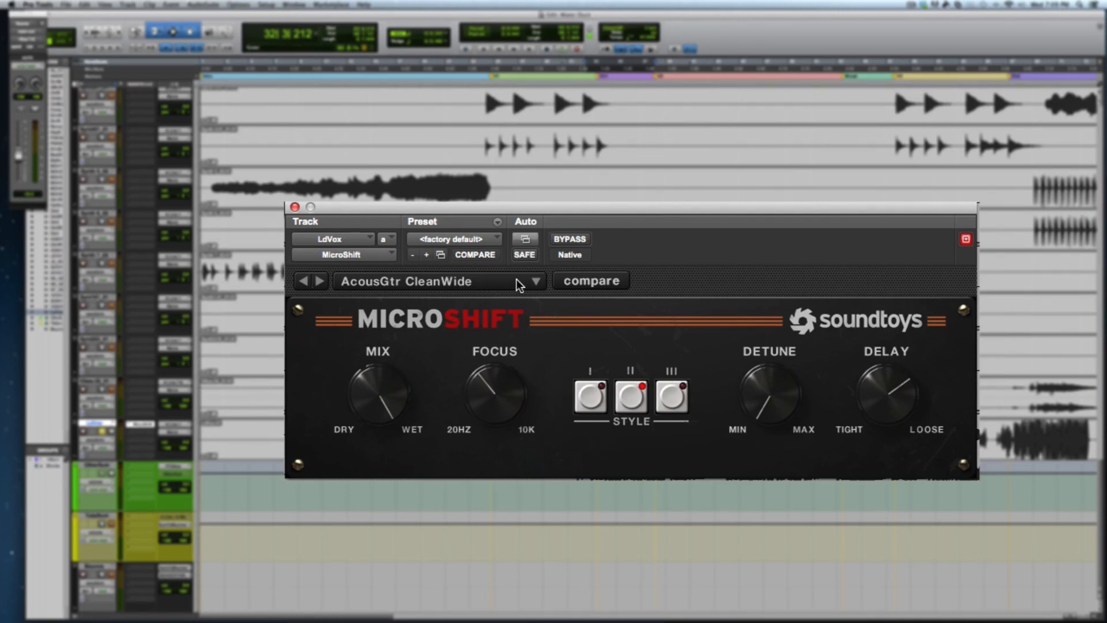
key(space)
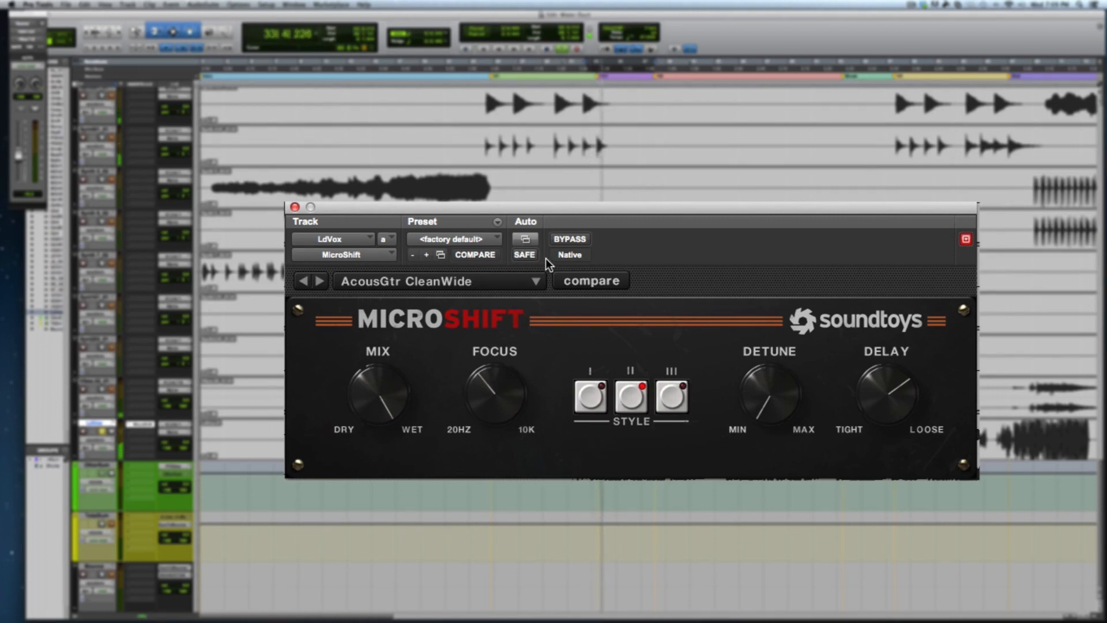
click(574, 240)
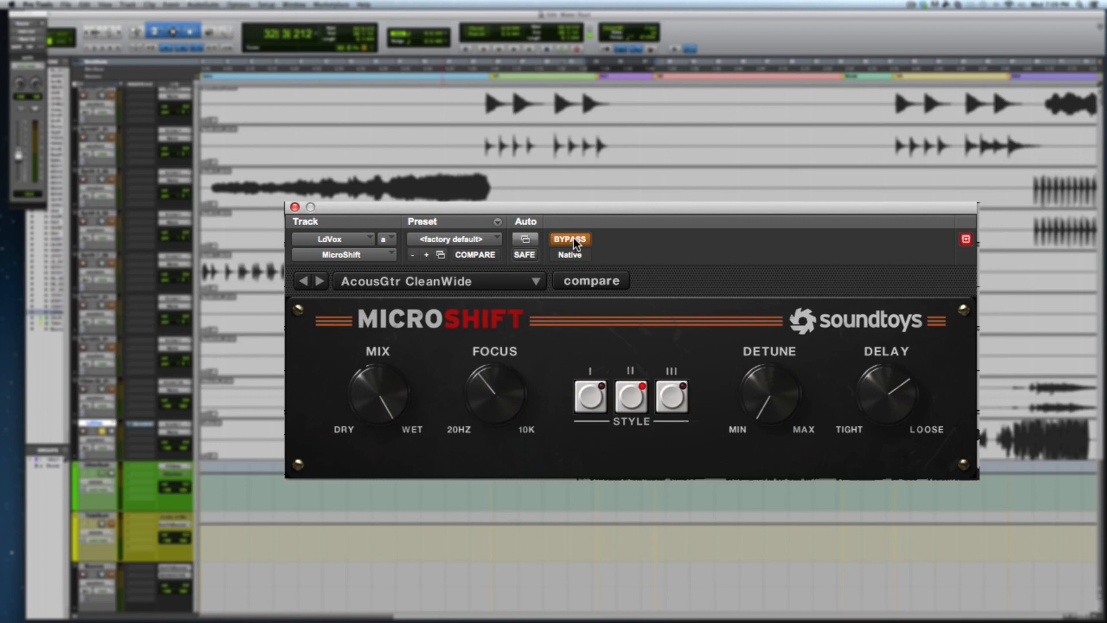
click(573, 238)
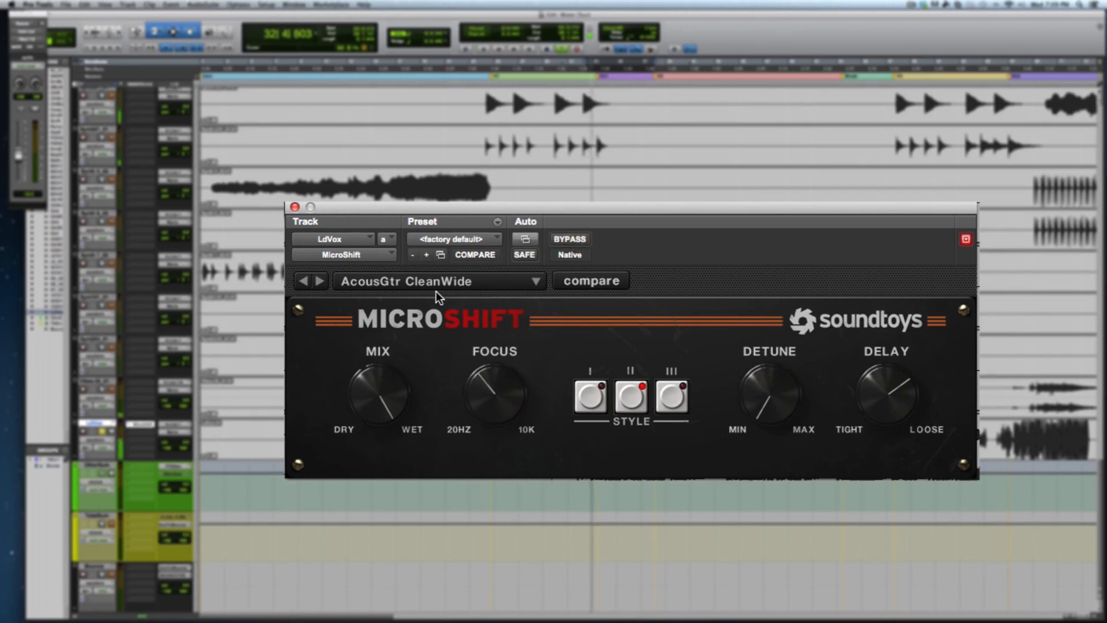
- Raise the Detune to maximum and set the Delay fully tight while the LdVox track plays
drag(773, 412, 748, 205)
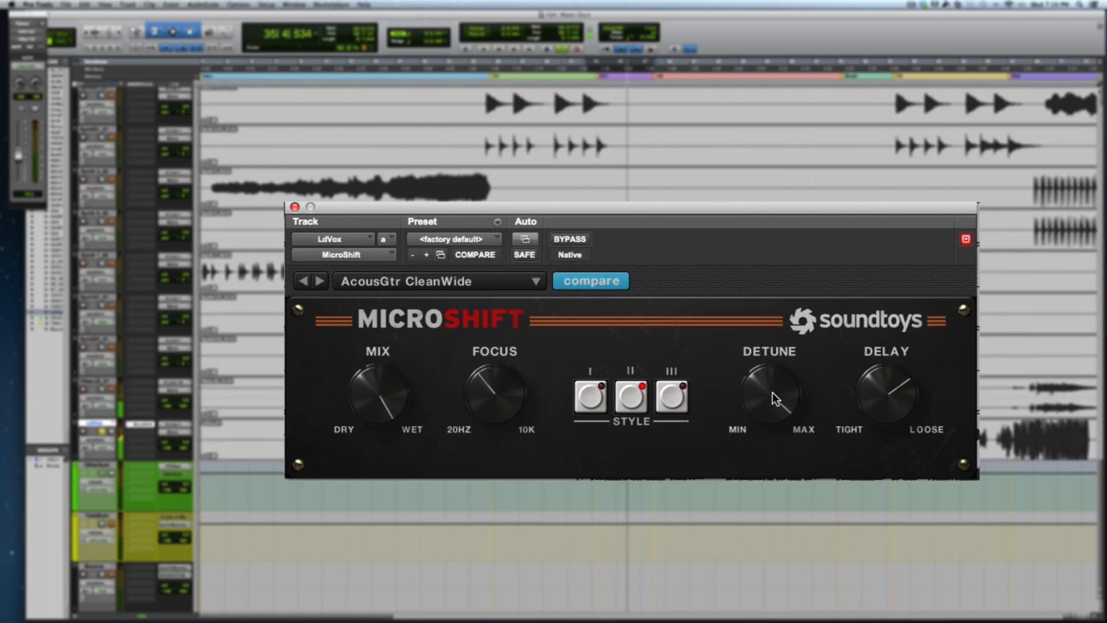
drag(773, 392, 772, 391)
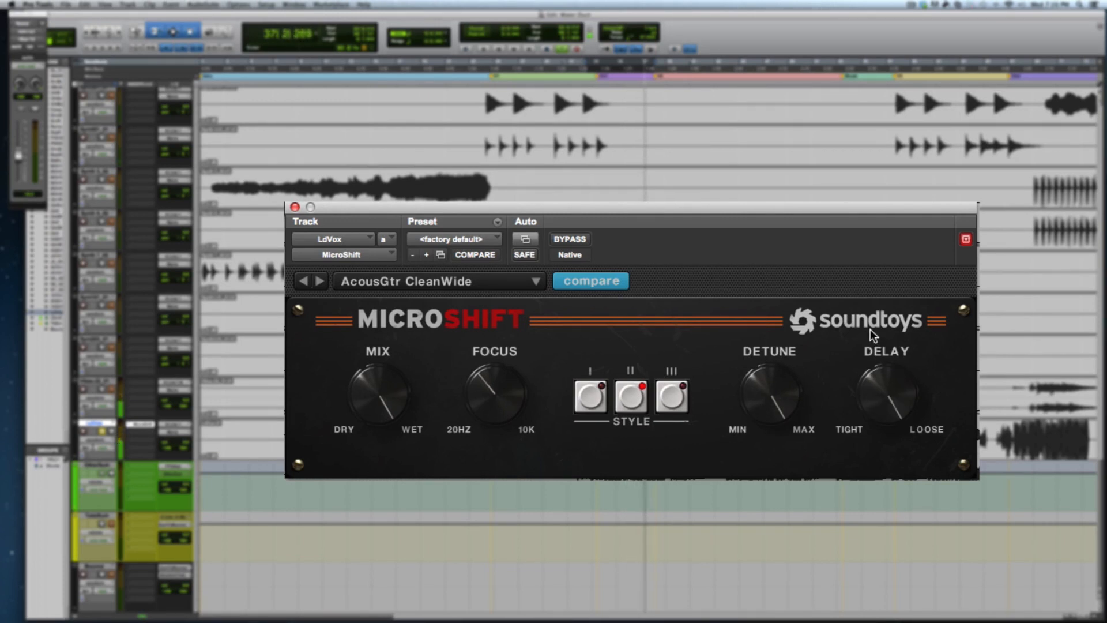
drag(870, 369, 872, 536)
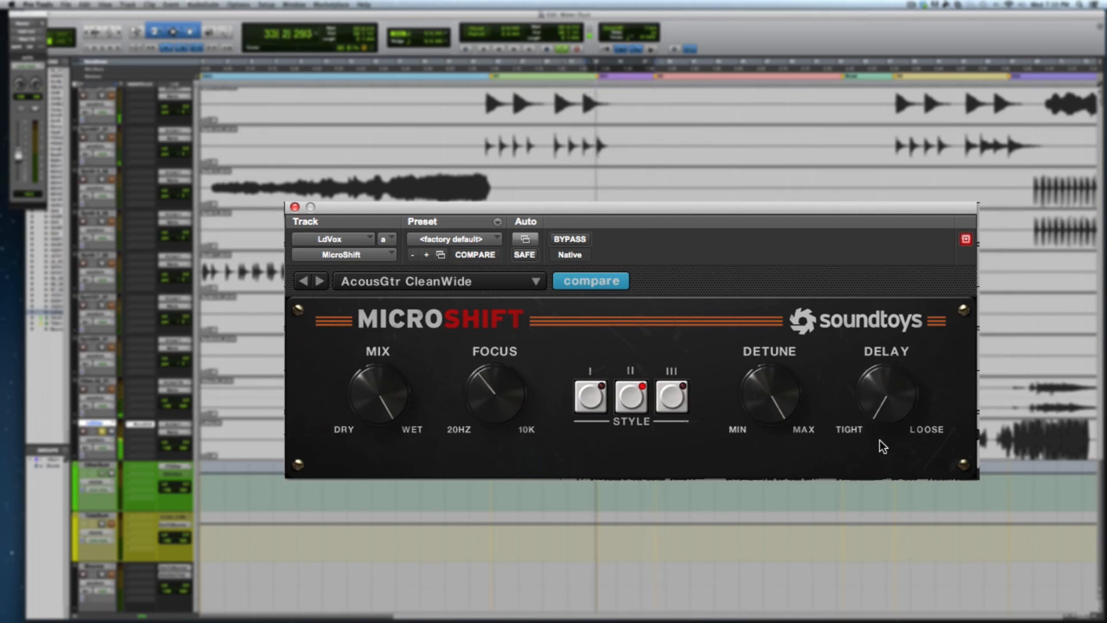
- Sweep the Focus down, up toward 10K and back down while the LdVox track plays
drag(499, 380, 485, 441)
drag(496, 339, 497, 331)
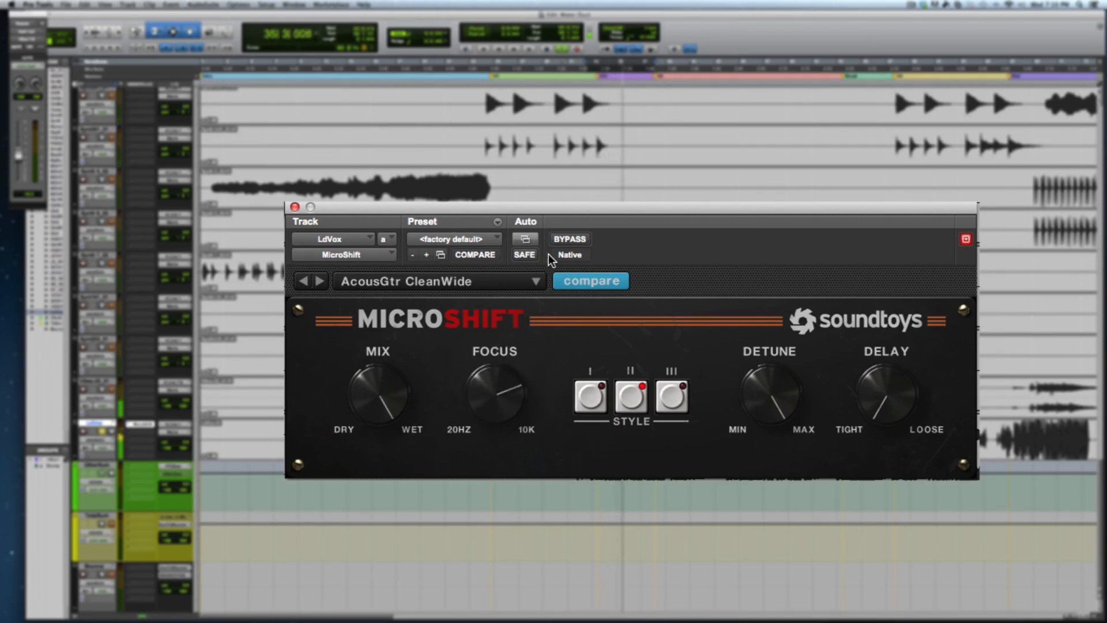
drag(490, 399, 489, 472)
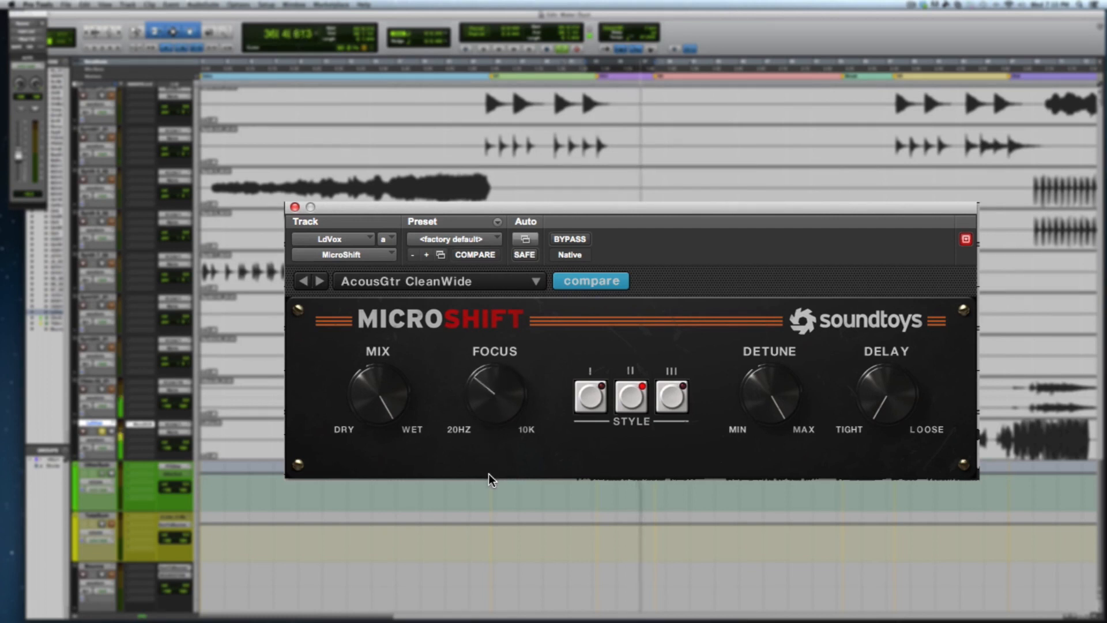
- Load the Air preset on LdVox and lower its Focus during playback
click(324, 281)
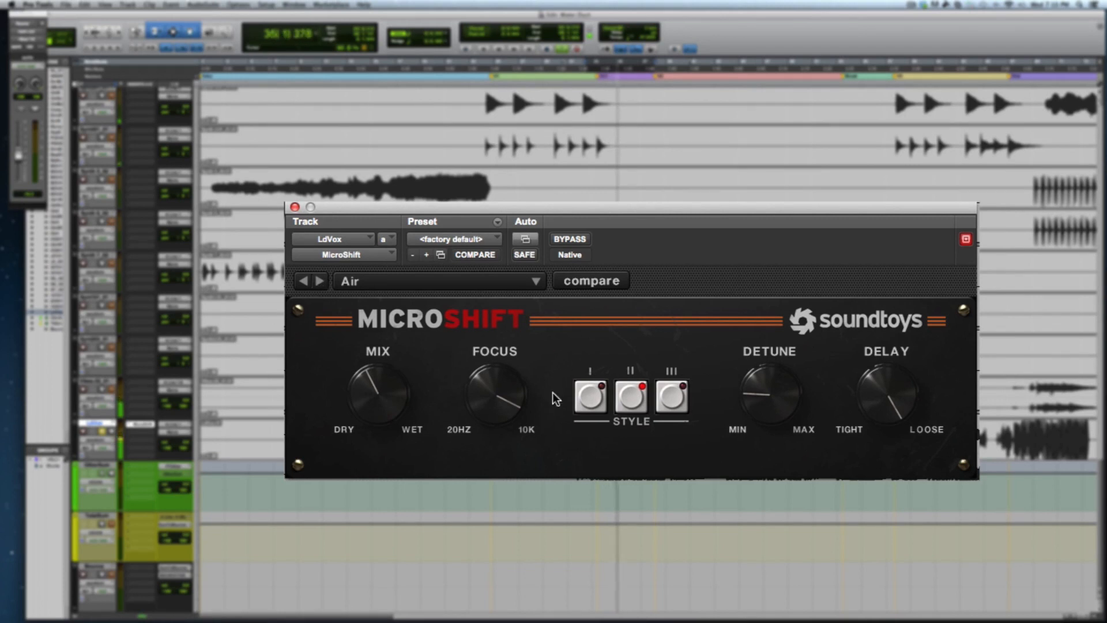
drag(494, 387, 492, 444)
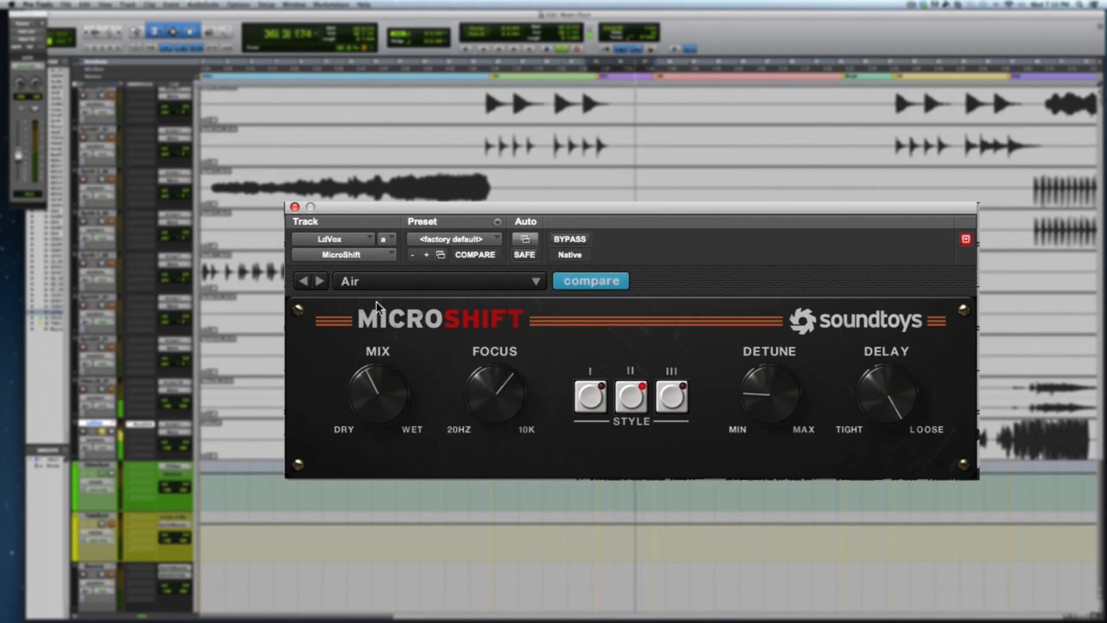
- Audition the BGV Mono To Stereo preset, followed by BGV Thickener with its Focus raised
click(320, 280)
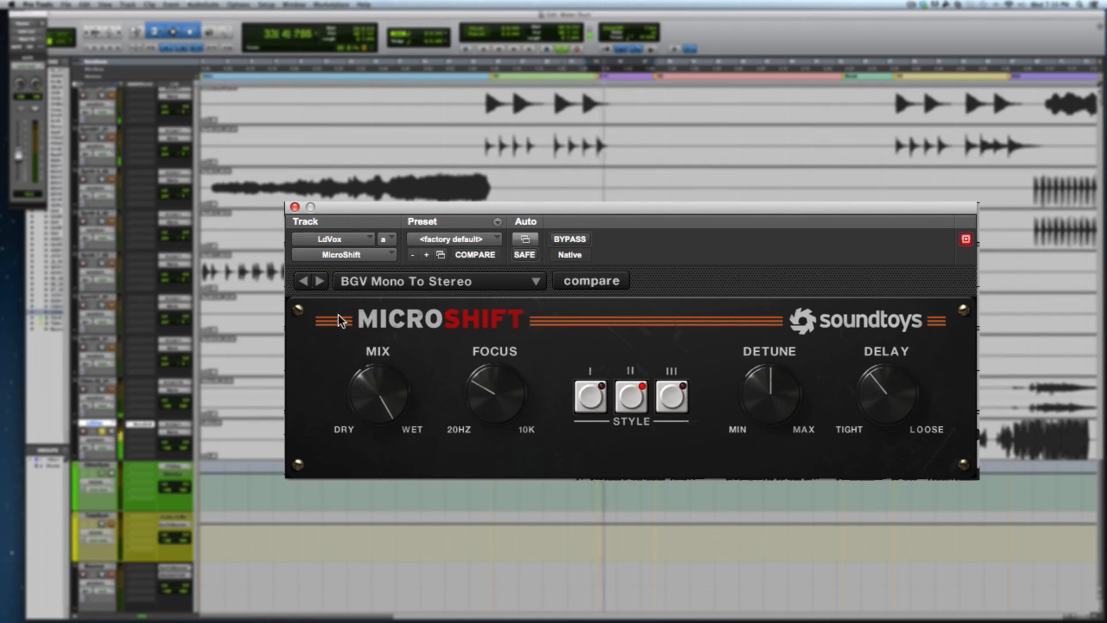
click(319, 281)
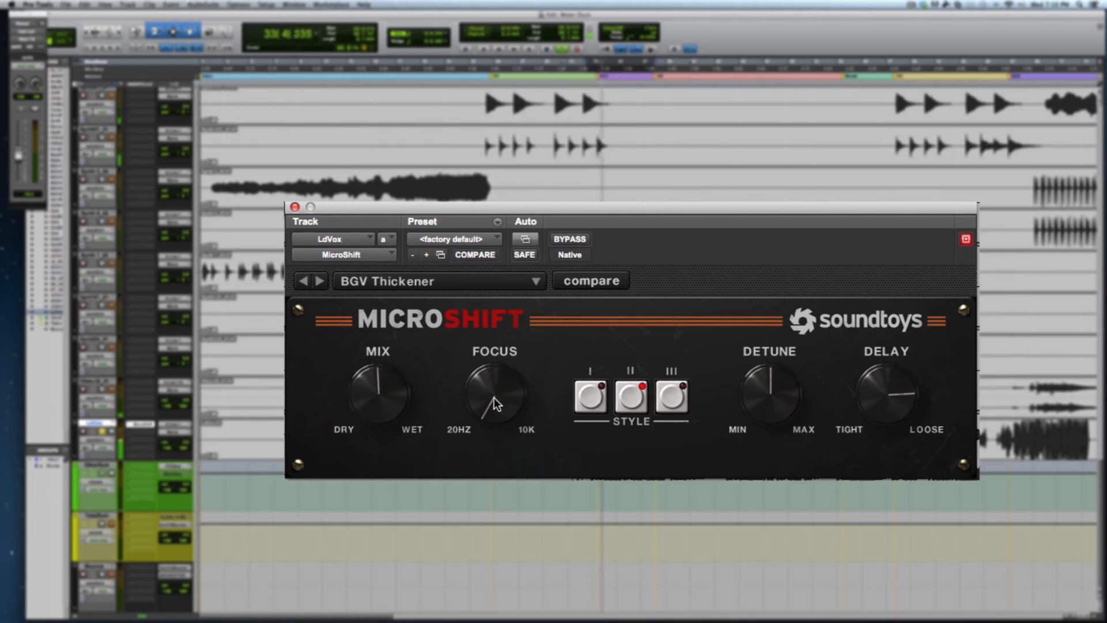
drag(488, 390, 482, 324)
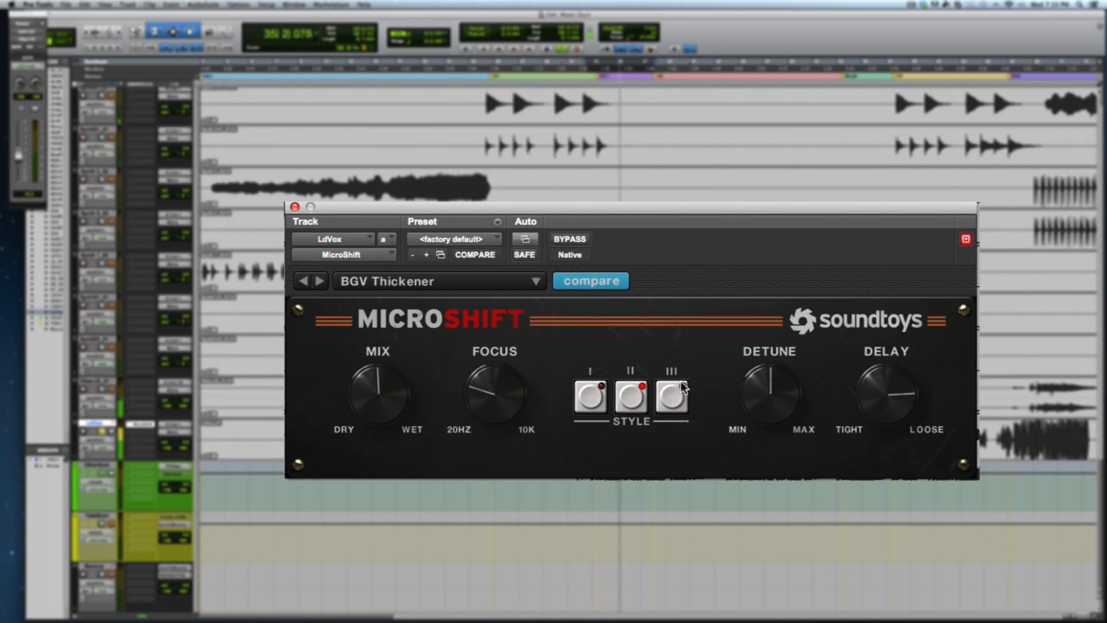
- Load the Double preset and sweep its Delay tighter, up to fully loose and tighter again during playback
click(321, 281)
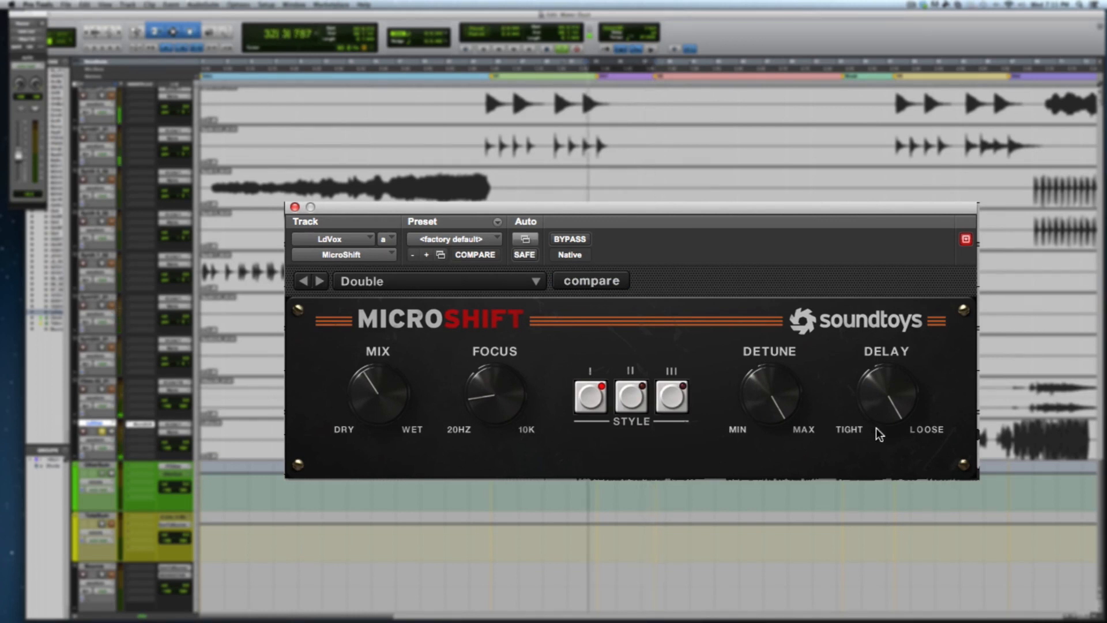
drag(887, 410, 884, 436)
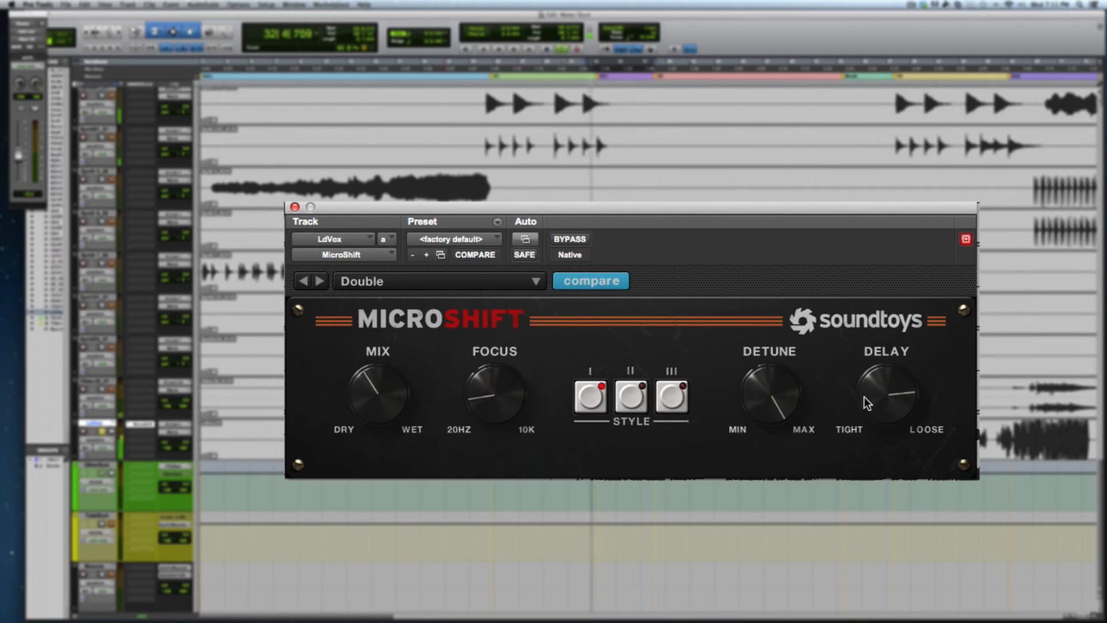
drag(880, 389, 877, 341)
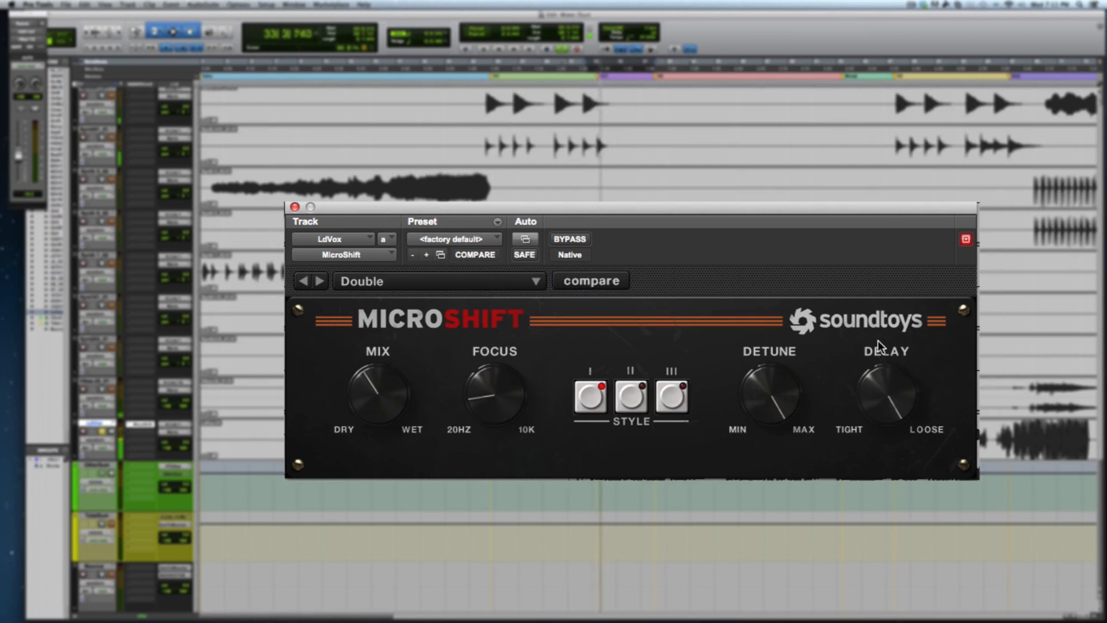
drag(867, 376, 867, 434)
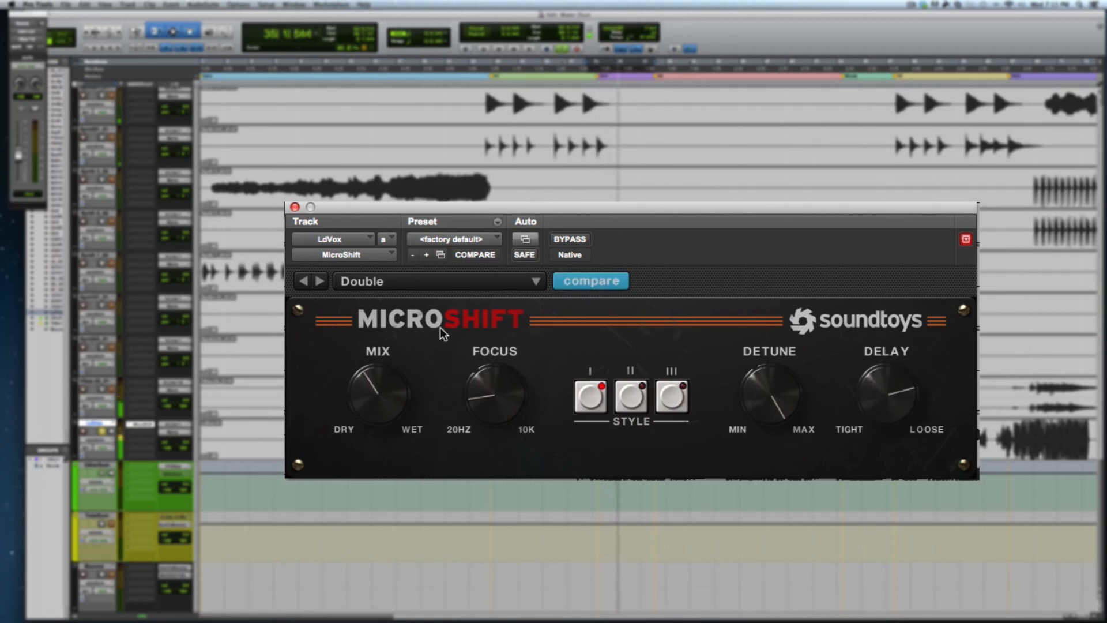
- Audition the Fat Wide Pads preset, followed by Heavy Shift with Styles II and III
click(320, 280)
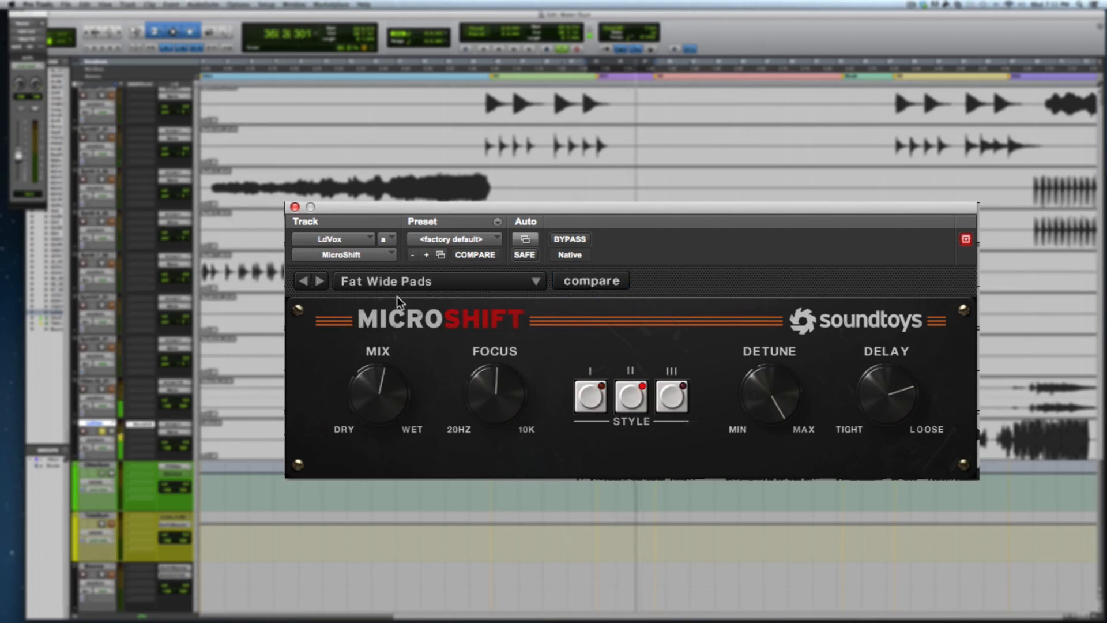
click(318, 280)
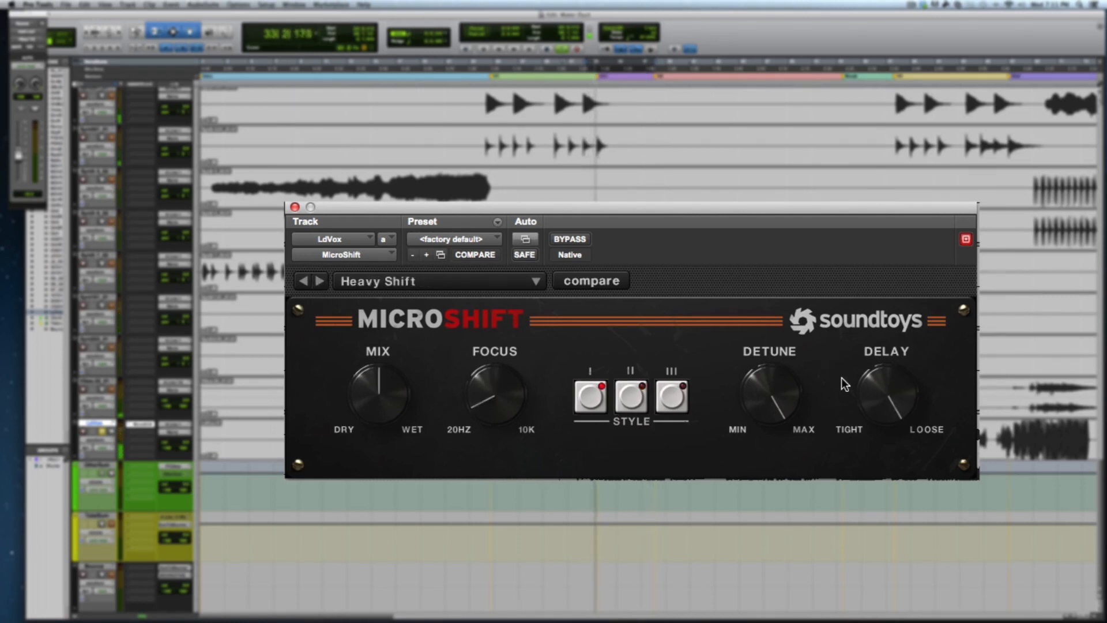
click(633, 397)
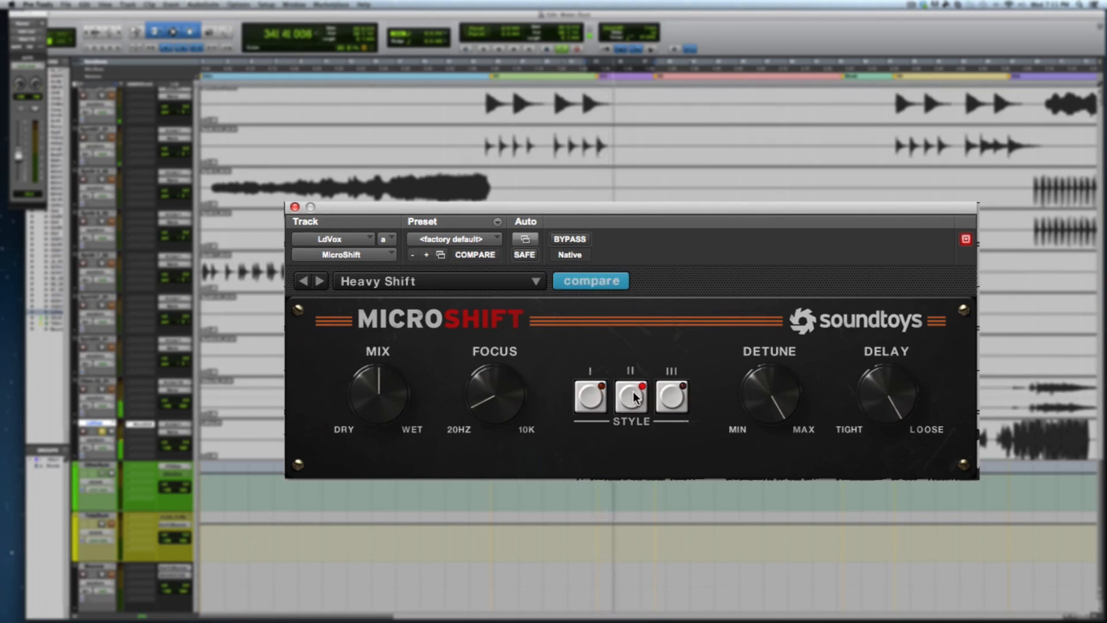
click(671, 397)
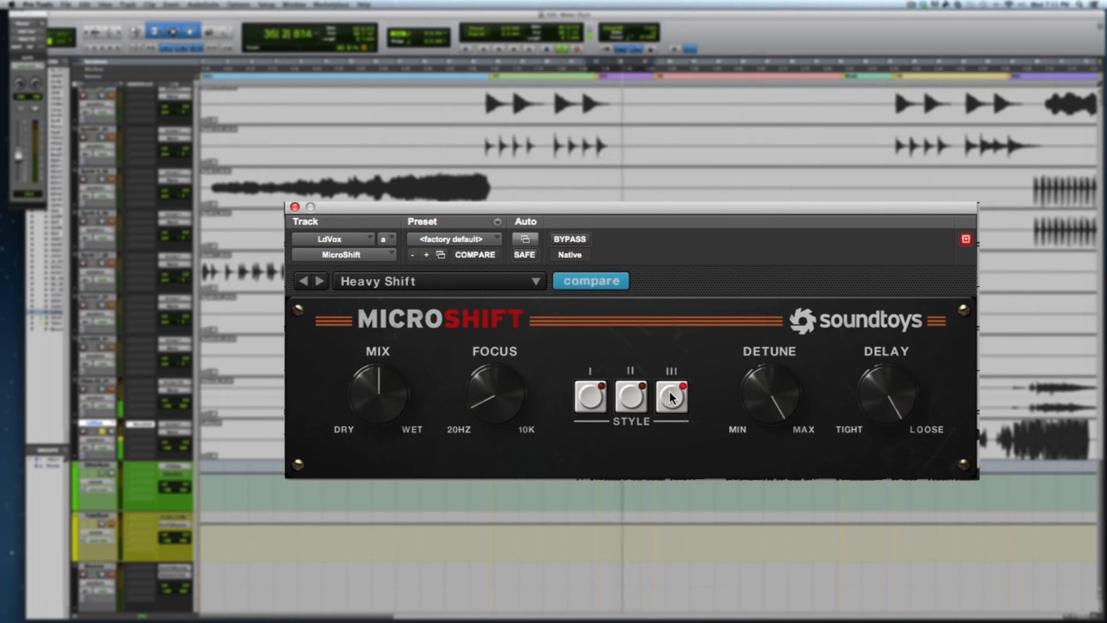
- Audition the Holy Shift, LeadVocalClarity, Nauseator and Reverb Enhancer presets in order on the LdVox track
click(320, 280)
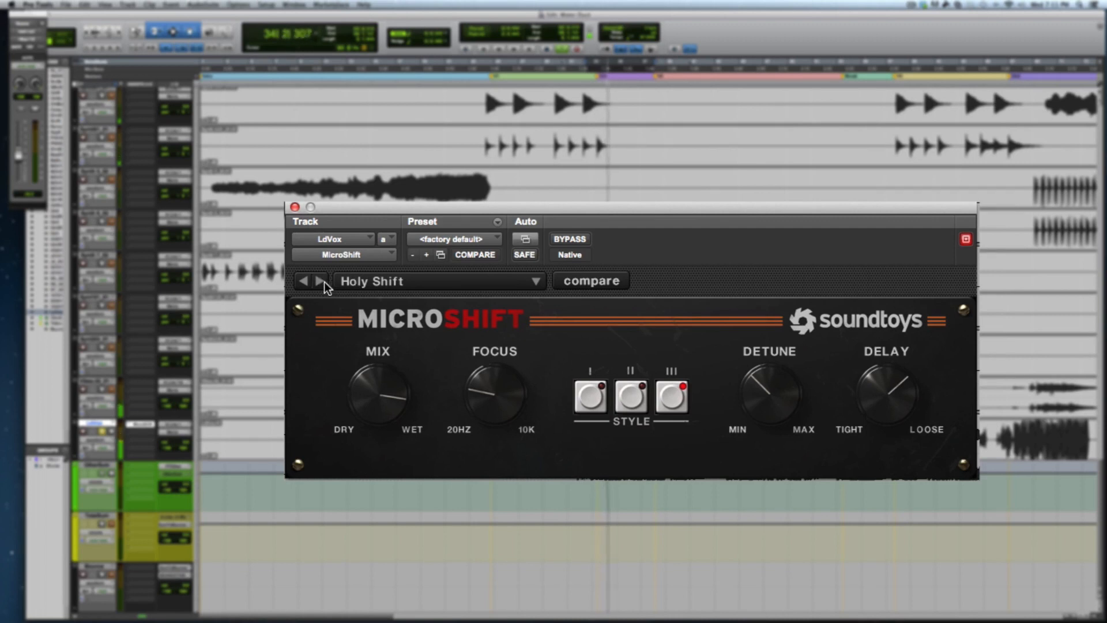
click(318, 281)
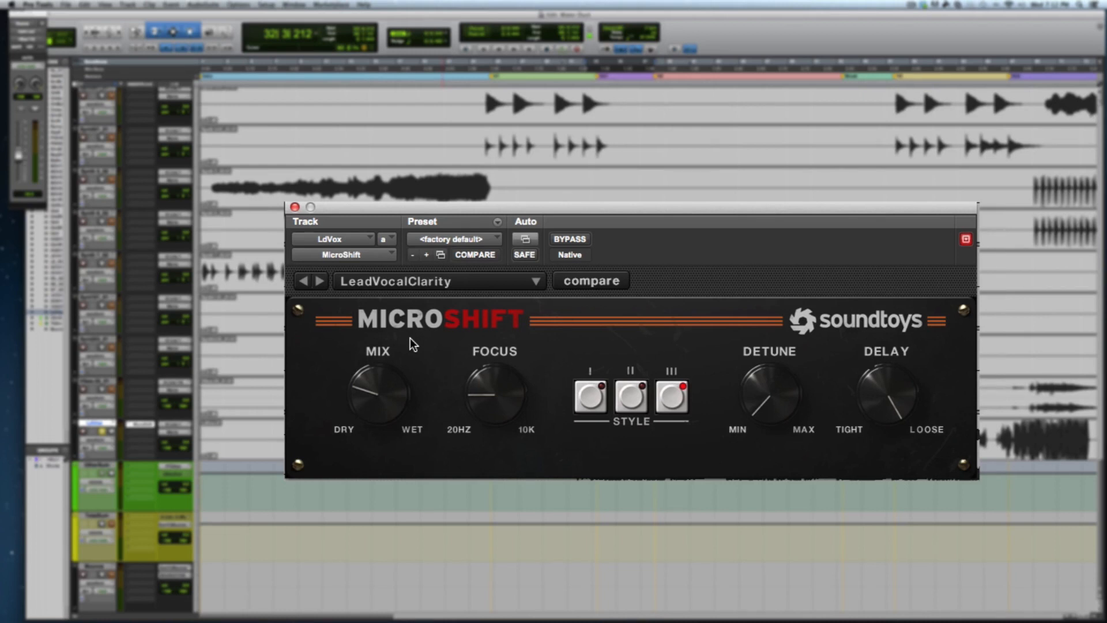
click(327, 285)
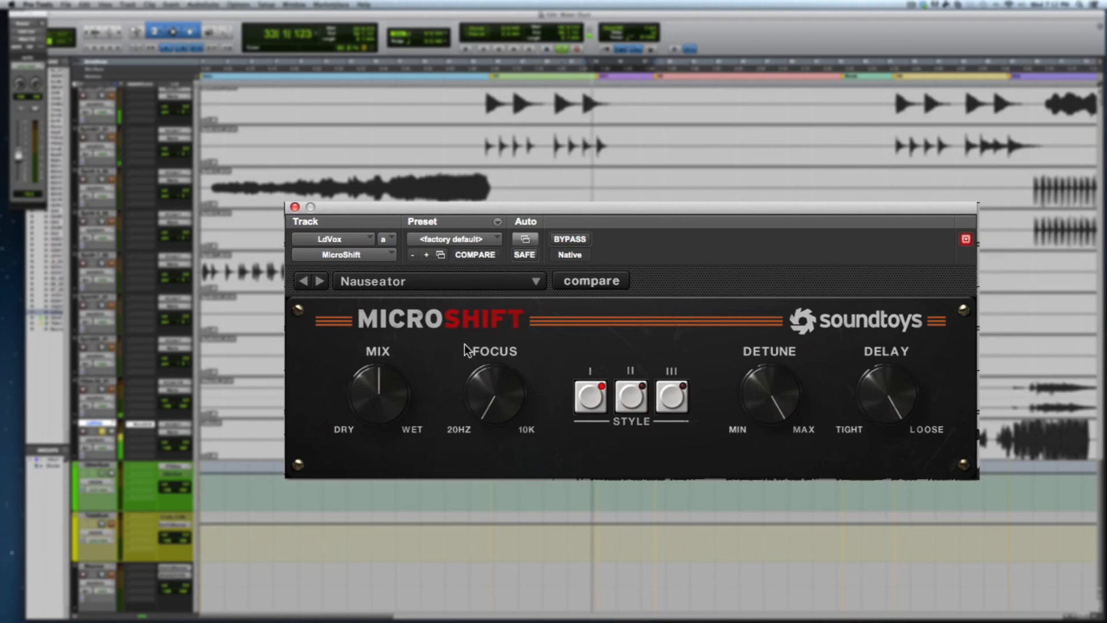
click(320, 280)
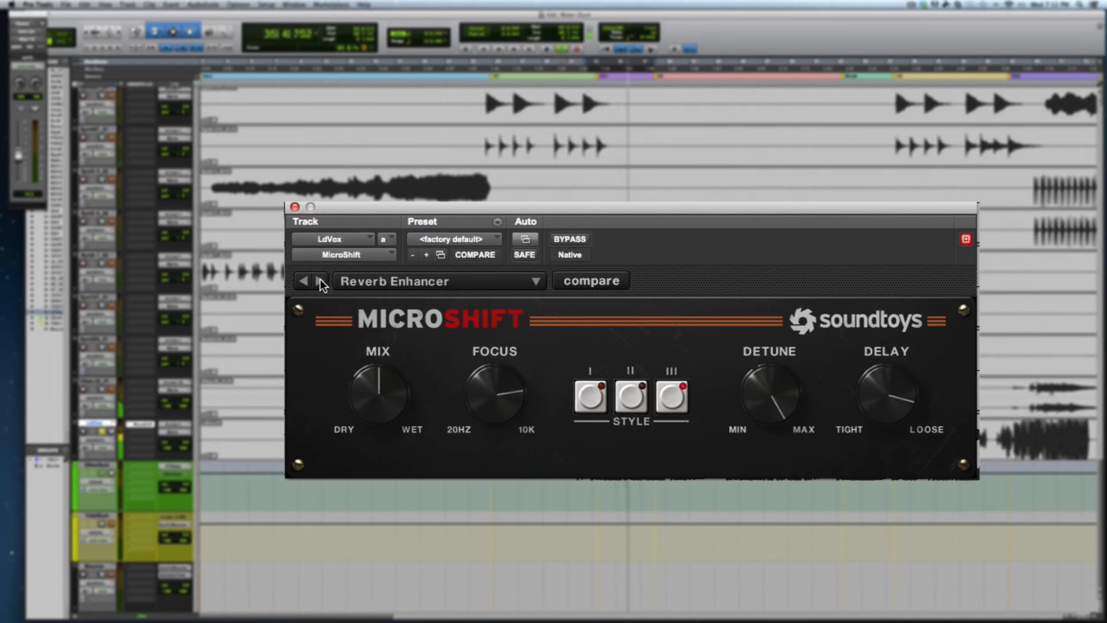
- Audition the SlapBass, SynthBassEnhancer, The 99 Percent, WideReflections and WideSnareSlap presets in order on the LdVox track
click(319, 280)
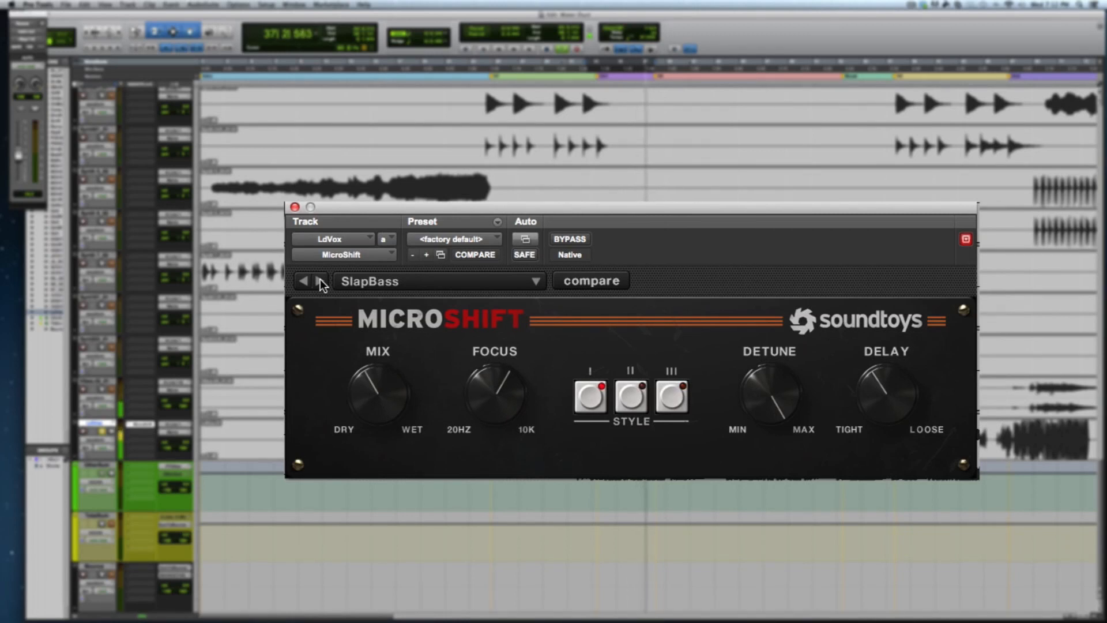
click(320, 280)
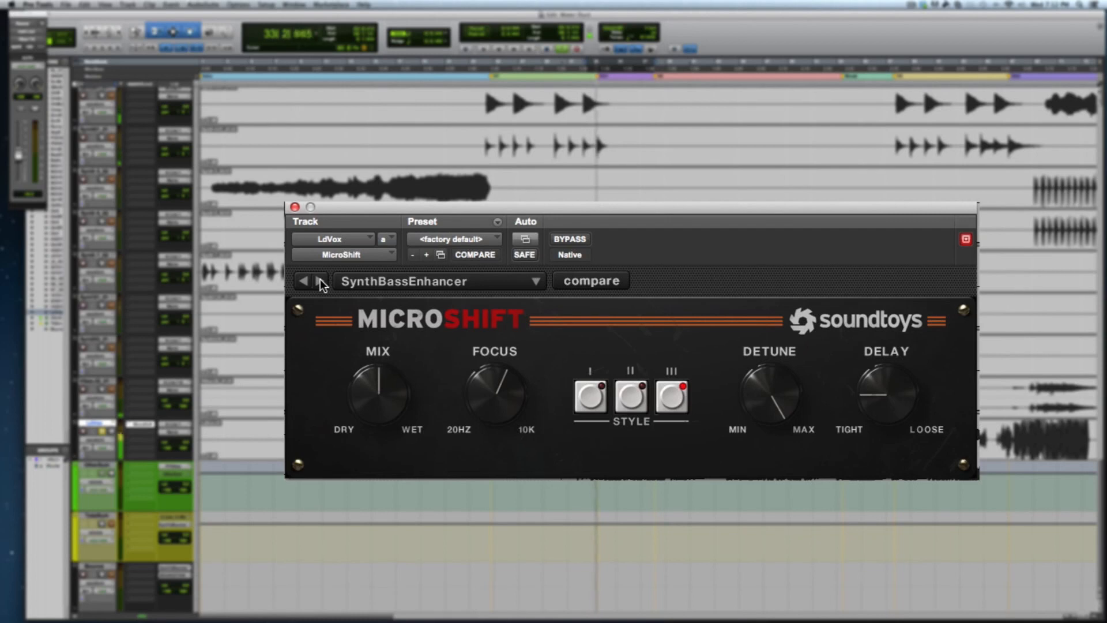
click(320, 281)
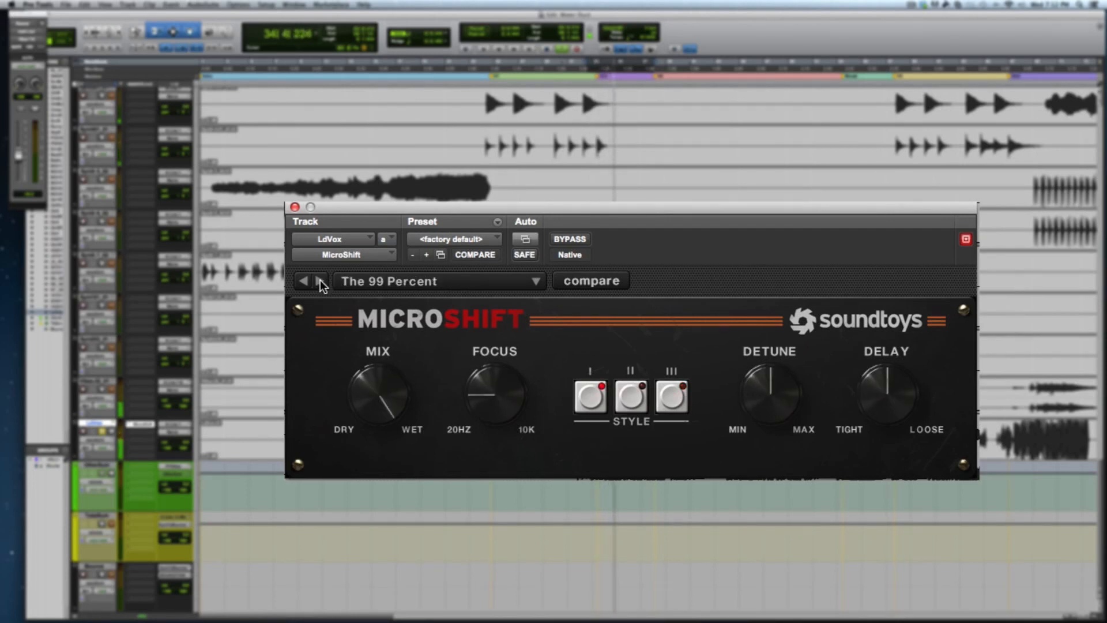
click(320, 281)
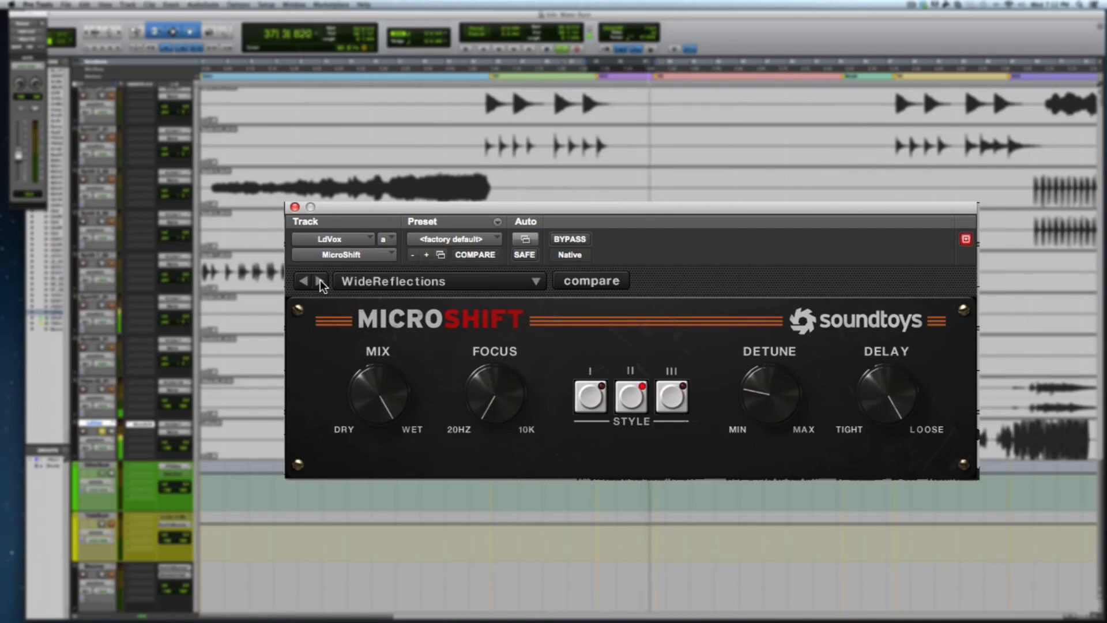
click(320, 281)
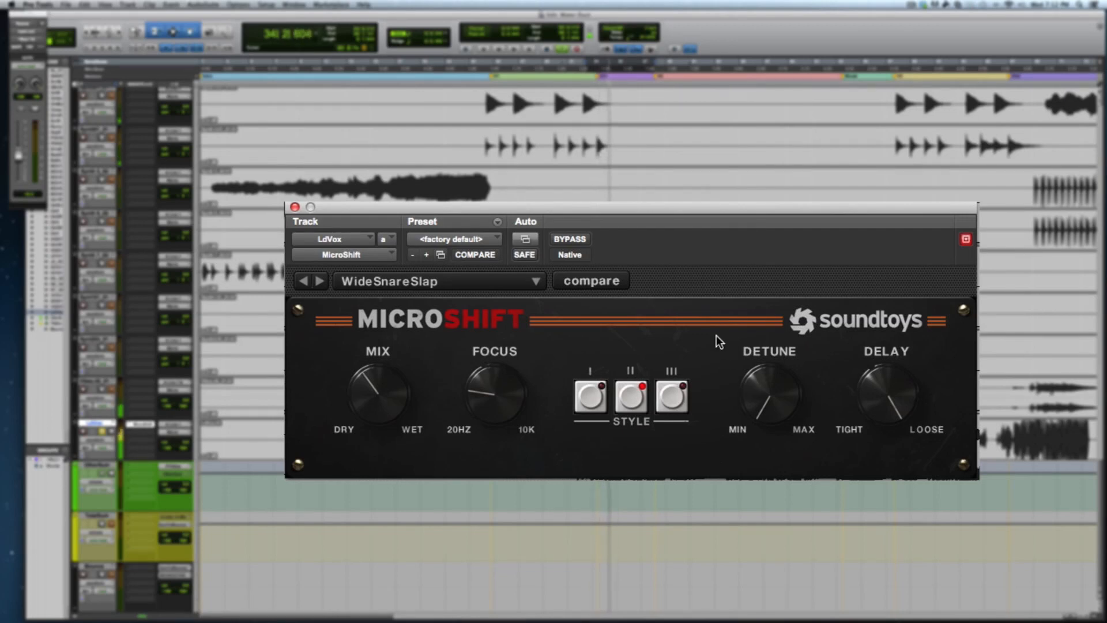
- Look through the full MicroShift preset list from first entry to last and back
click(475, 281)
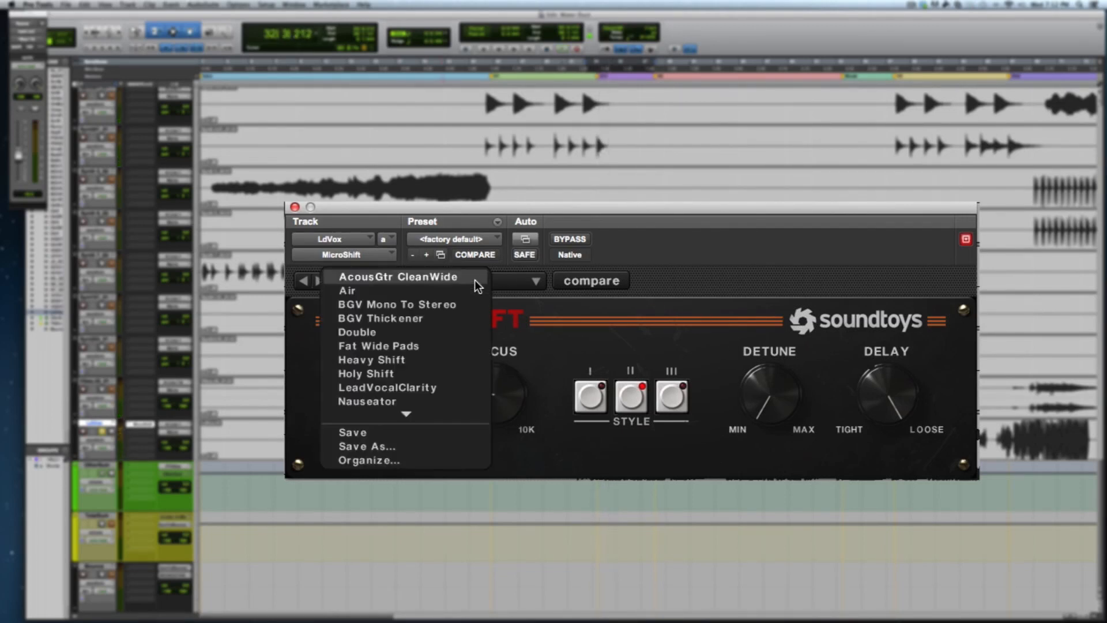
mouse_move(424, 413)
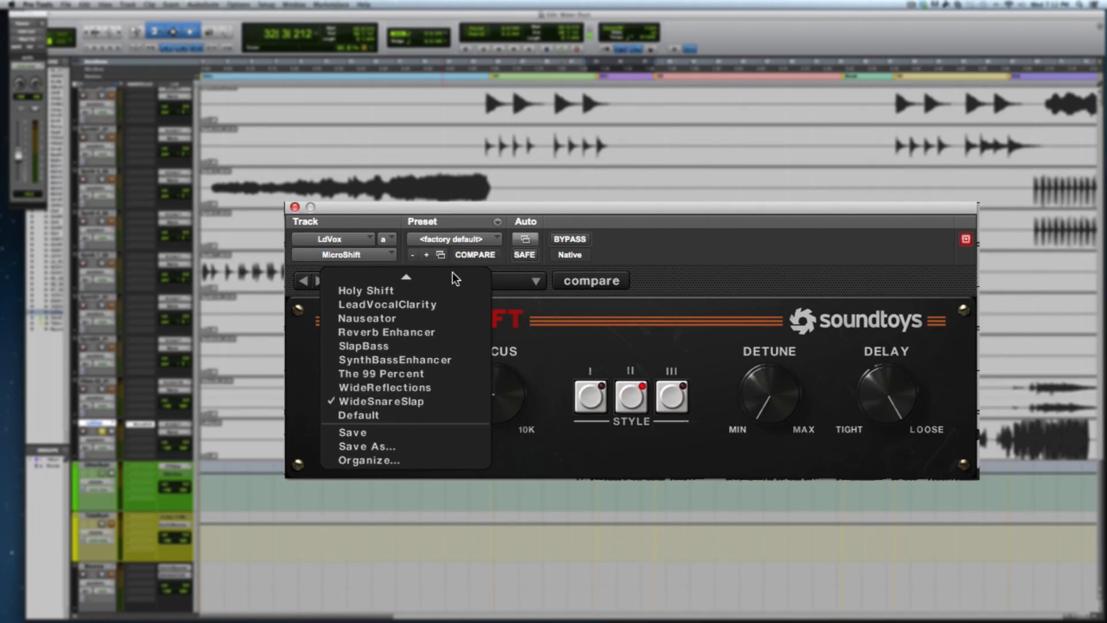
mouse_move(458, 276)
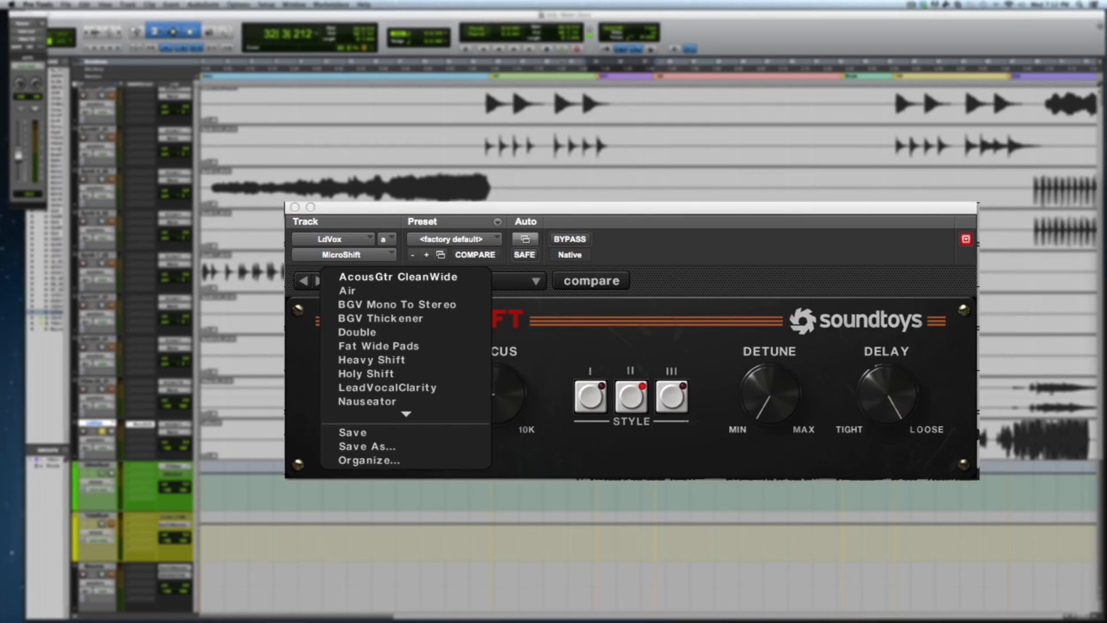
- Switch to MicroShift on the Juno.01_01 track and toggle its bypass on and off
key(shift+a)
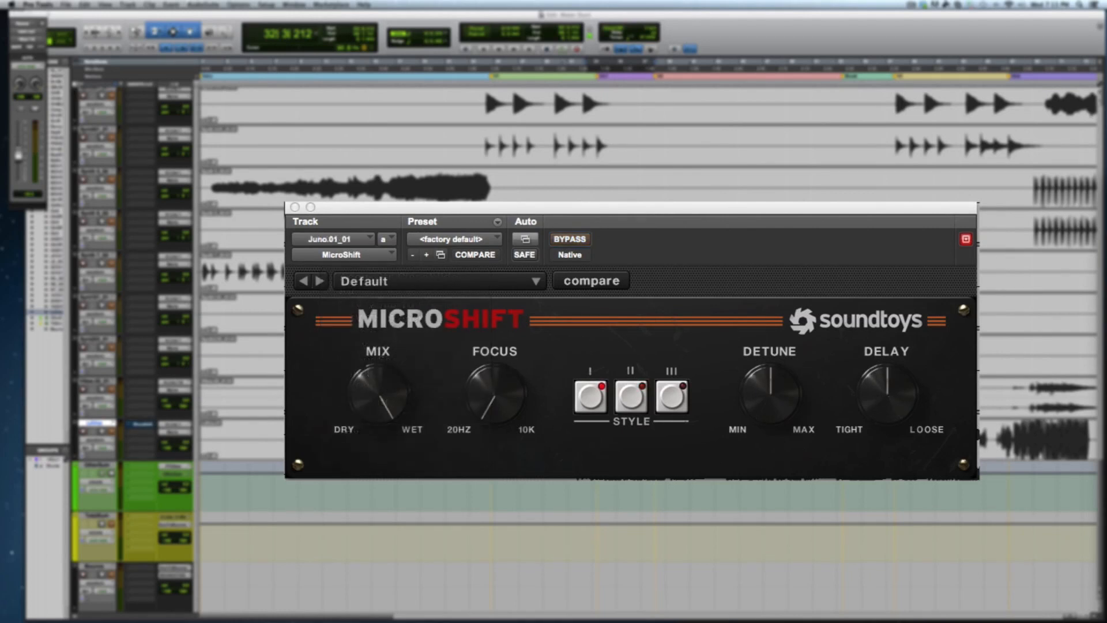
click(568, 239)
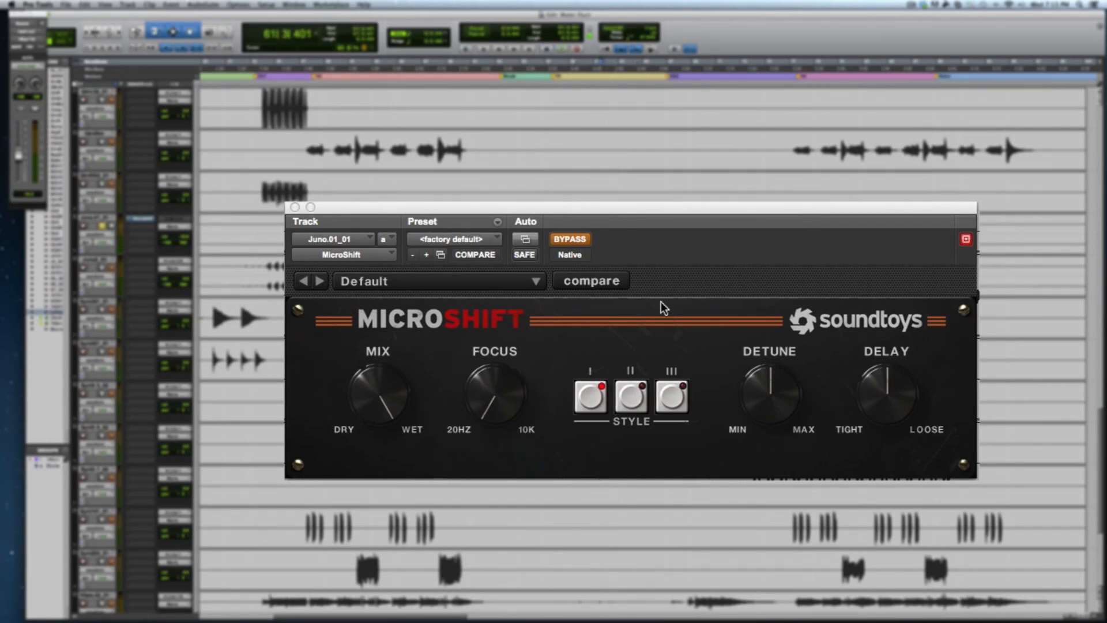
click(568, 238)
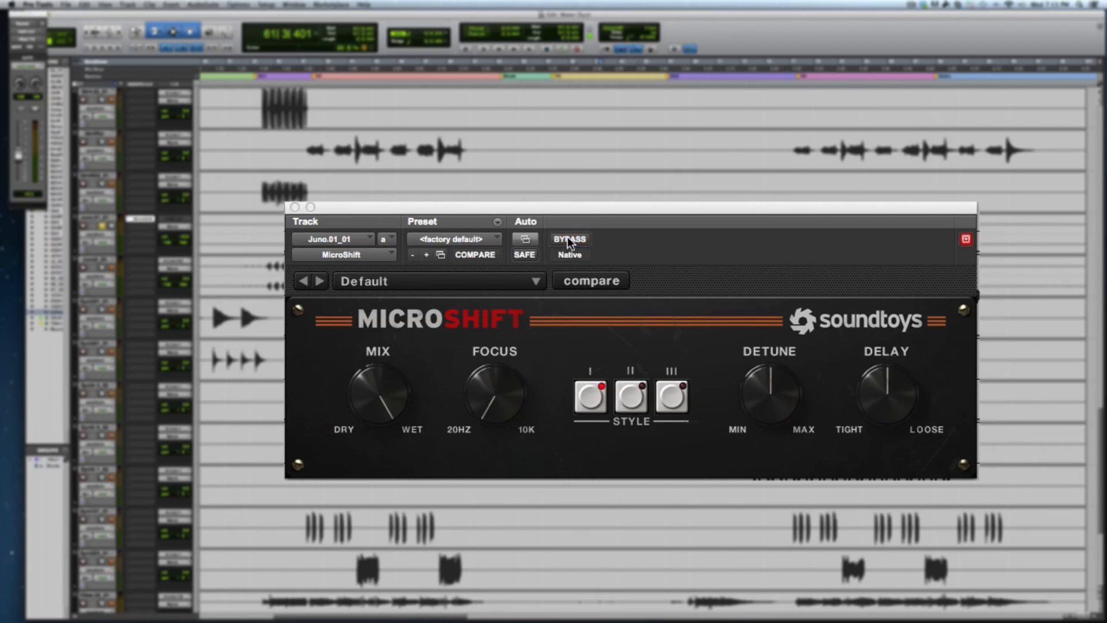
- Load the AcousGtr CleanWide preset on Juno.01_01 and compare playback with MicroShift bypassed and active
click(413, 288)
click(412, 279)
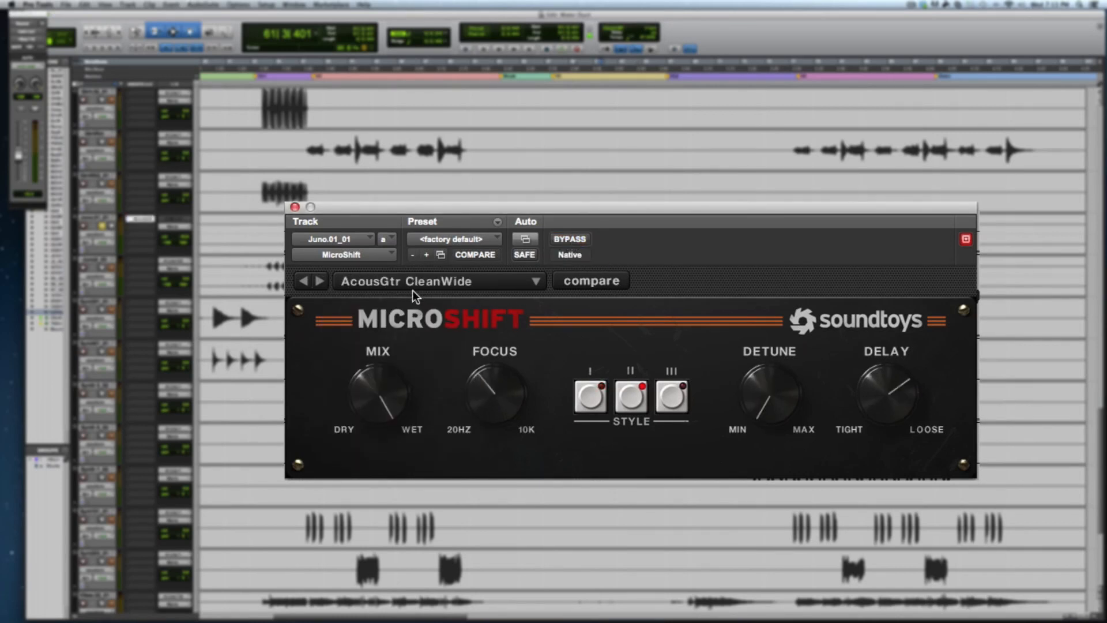
click(576, 240)
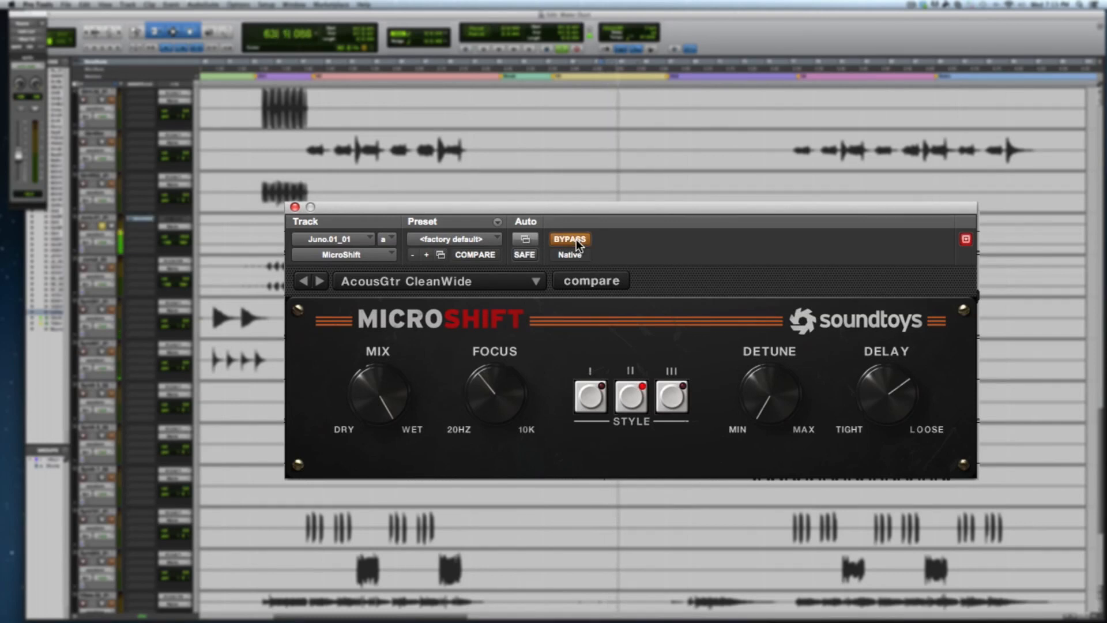
click(574, 240)
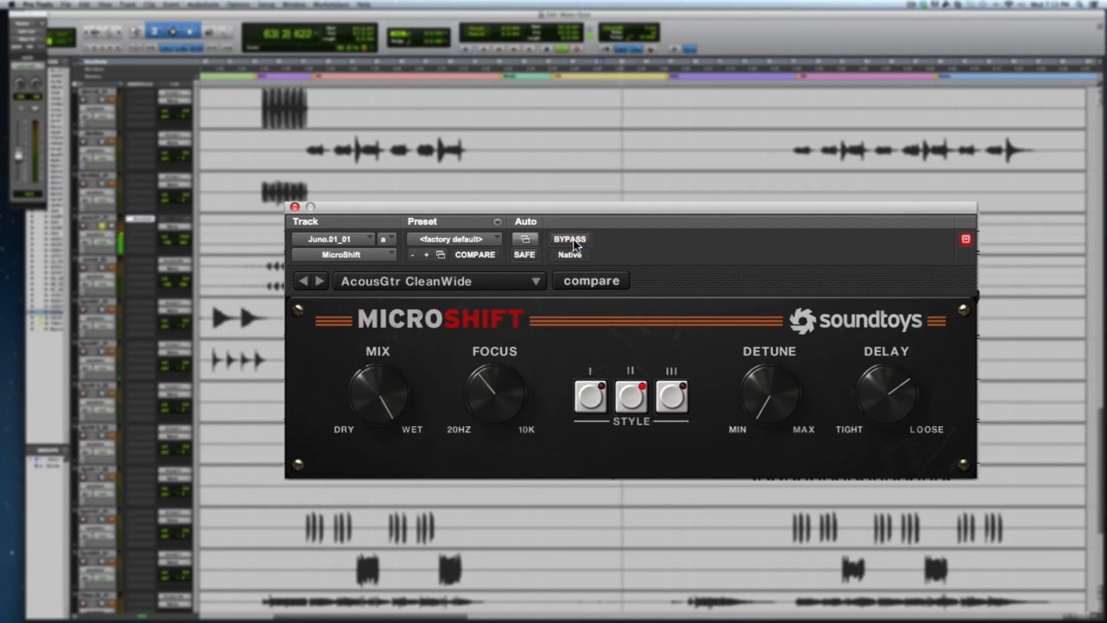
- Load the Fat Wide Pads preset on Juno.01_01 and bypass MicroShift during playback
click(320, 279)
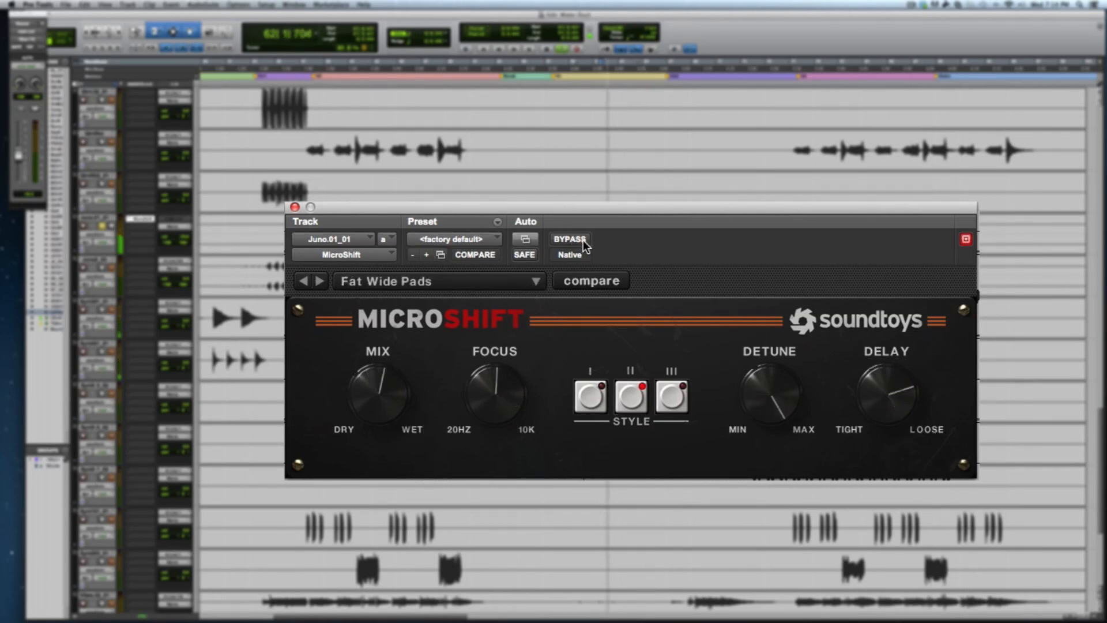
click(570, 239)
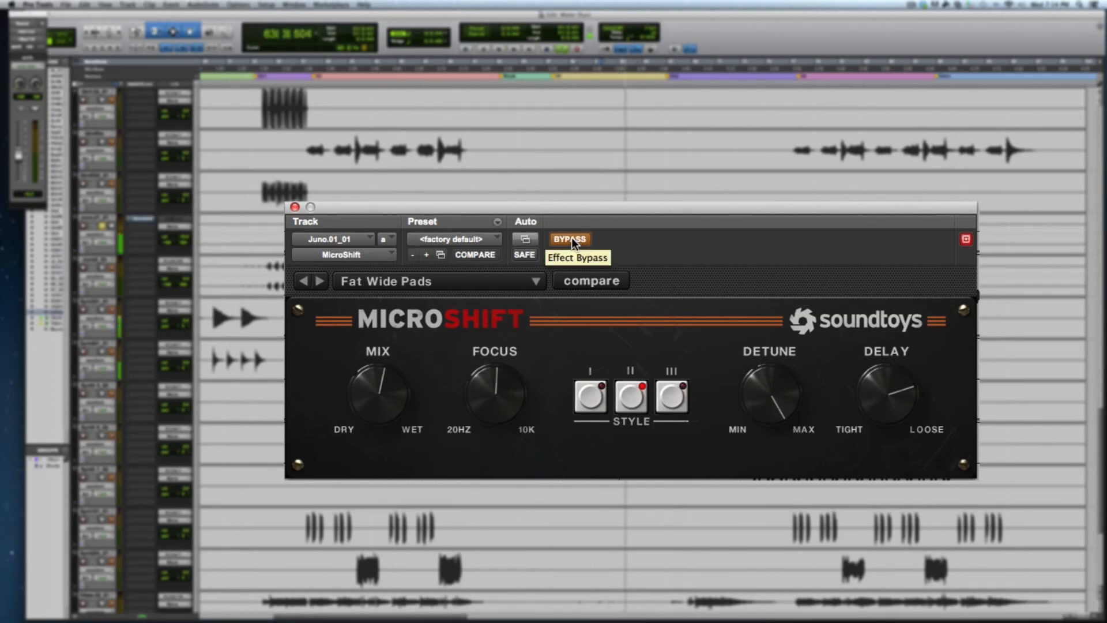
- Reactivate MicroShift on Juno.01_01 and toggle its bypass on and off again to compare the Fat Wide Pads preset
click(571, 239)
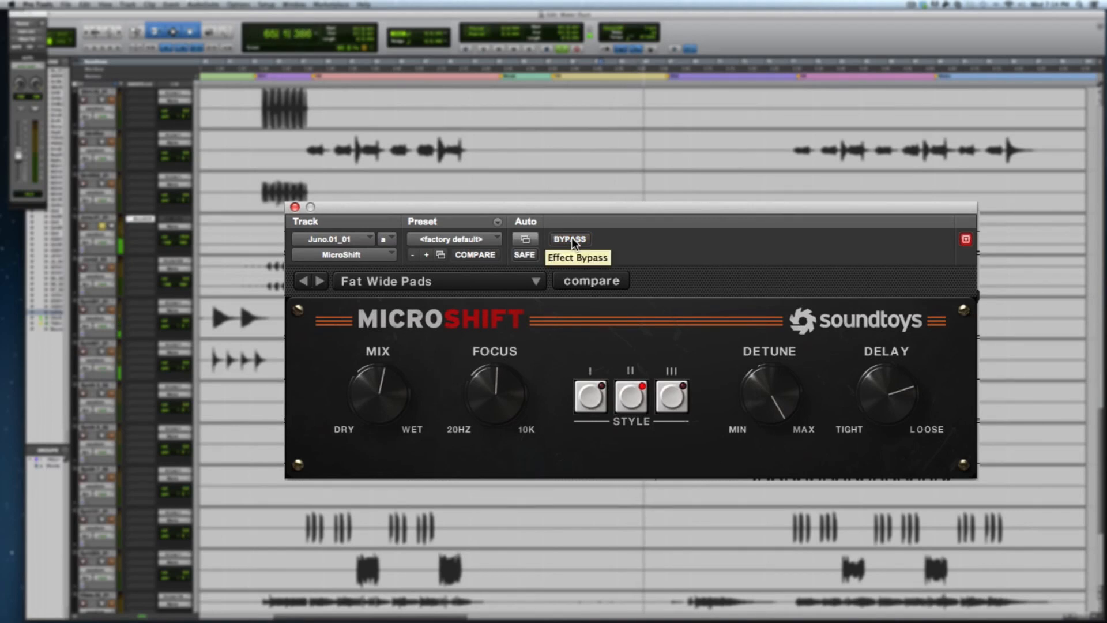
click(571, 239)
click(570, 239)
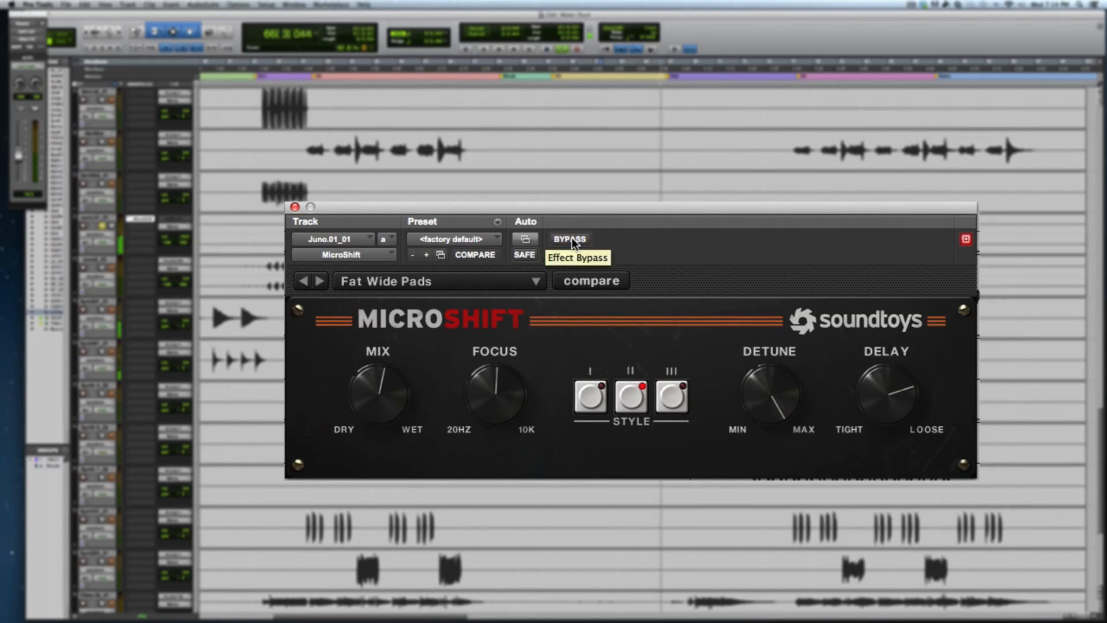
- Audition the Heavy Shift and Holy Shift presets, advance to Nauseator and compare it with MicroShift bypassed and active
click(320, 281)
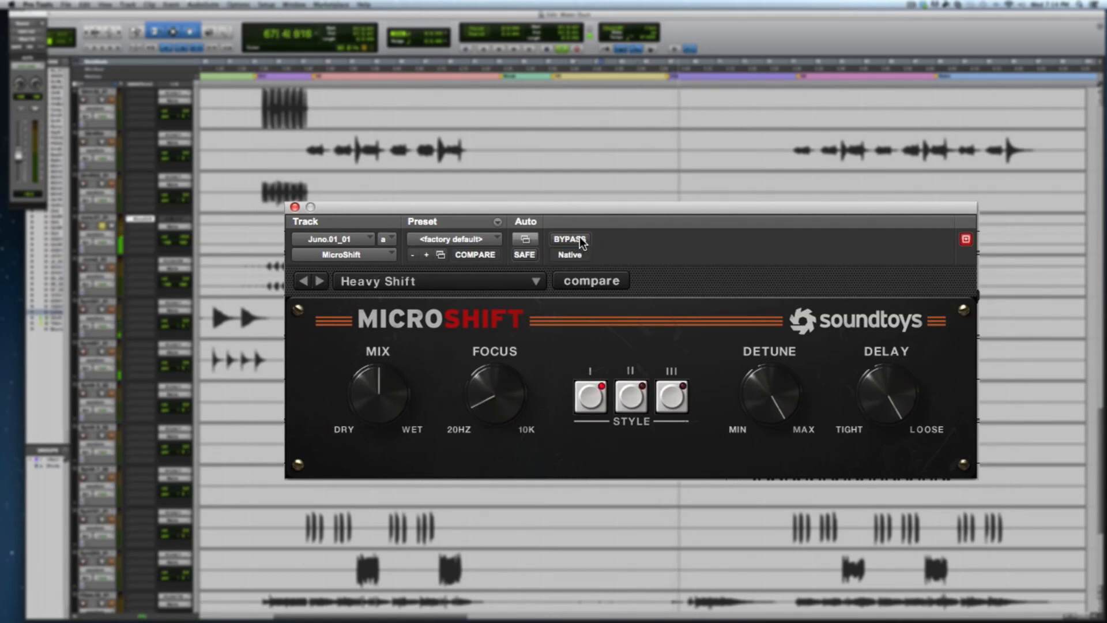
click(323, 279)
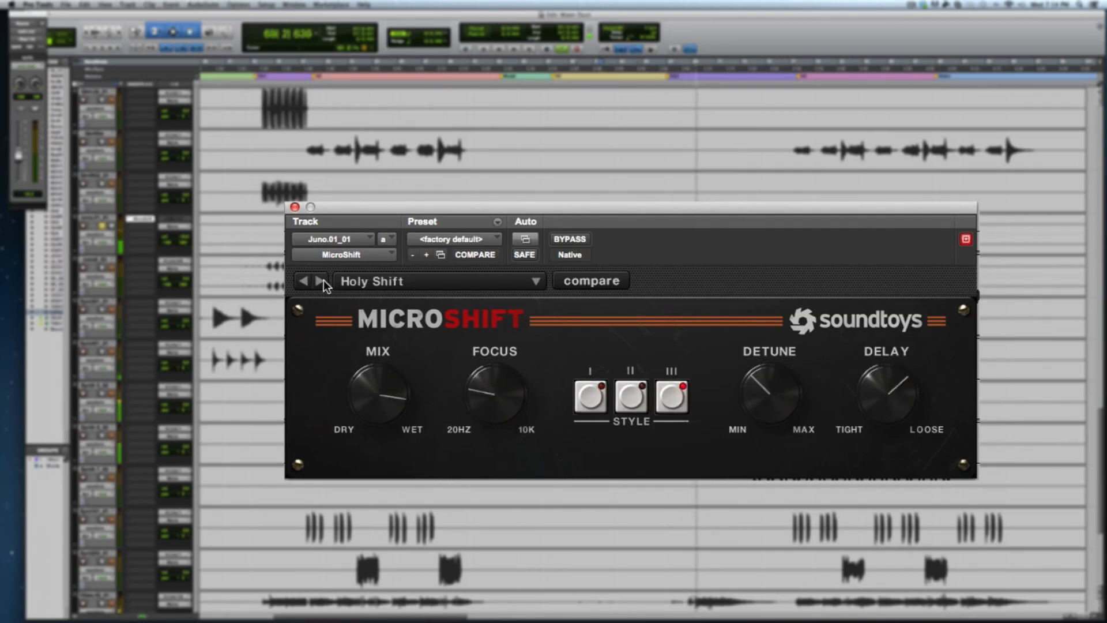
click(322, 280)
click(321, 281)
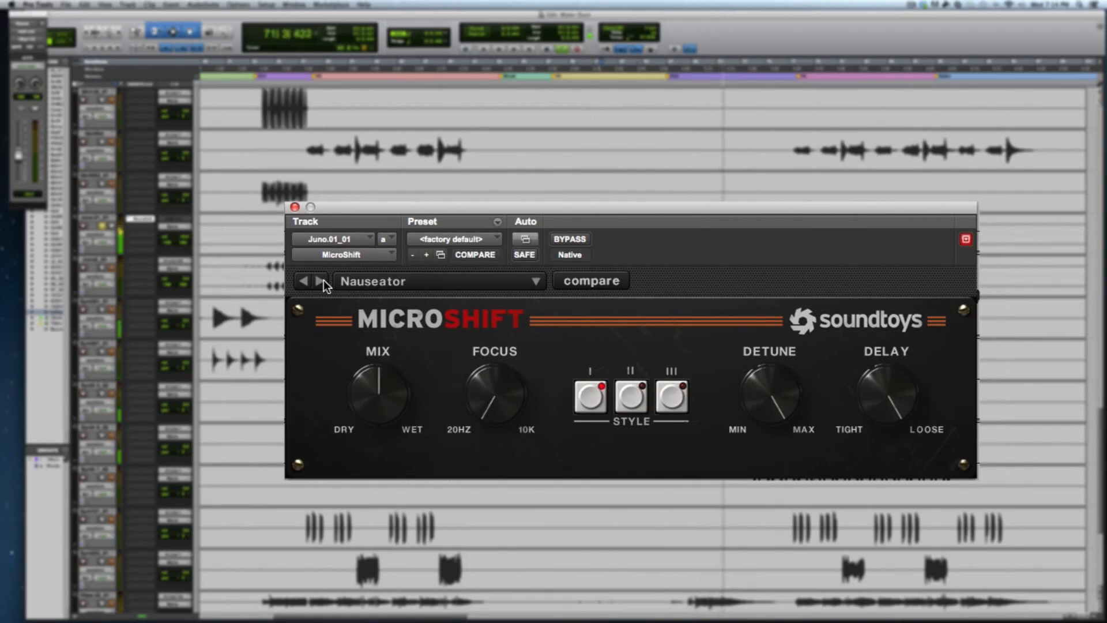
click(570, 240)
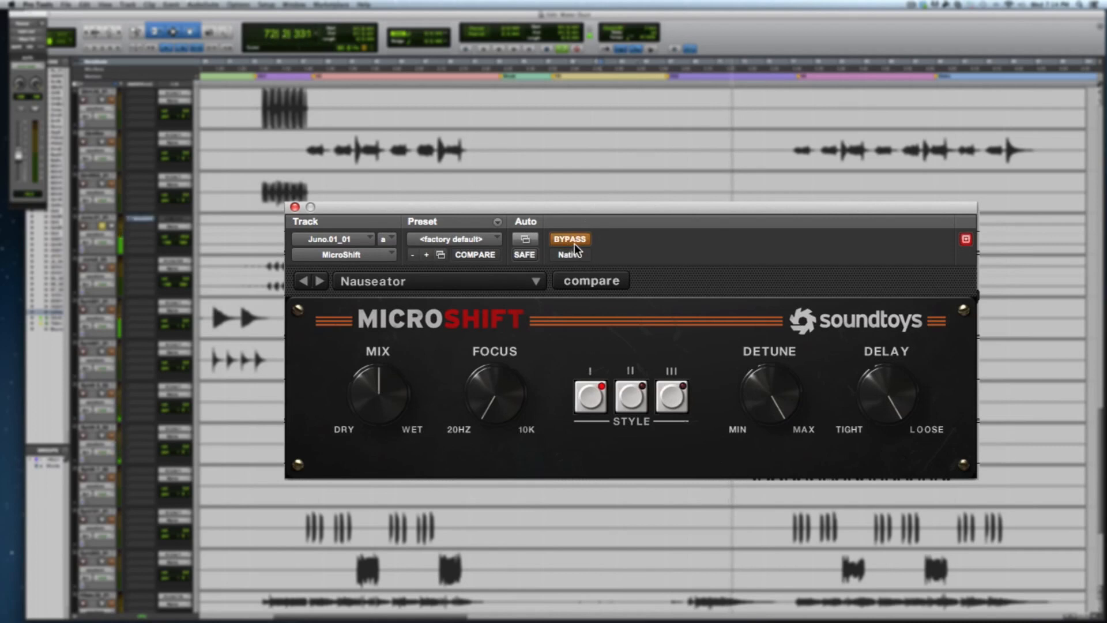
click(574, 237)
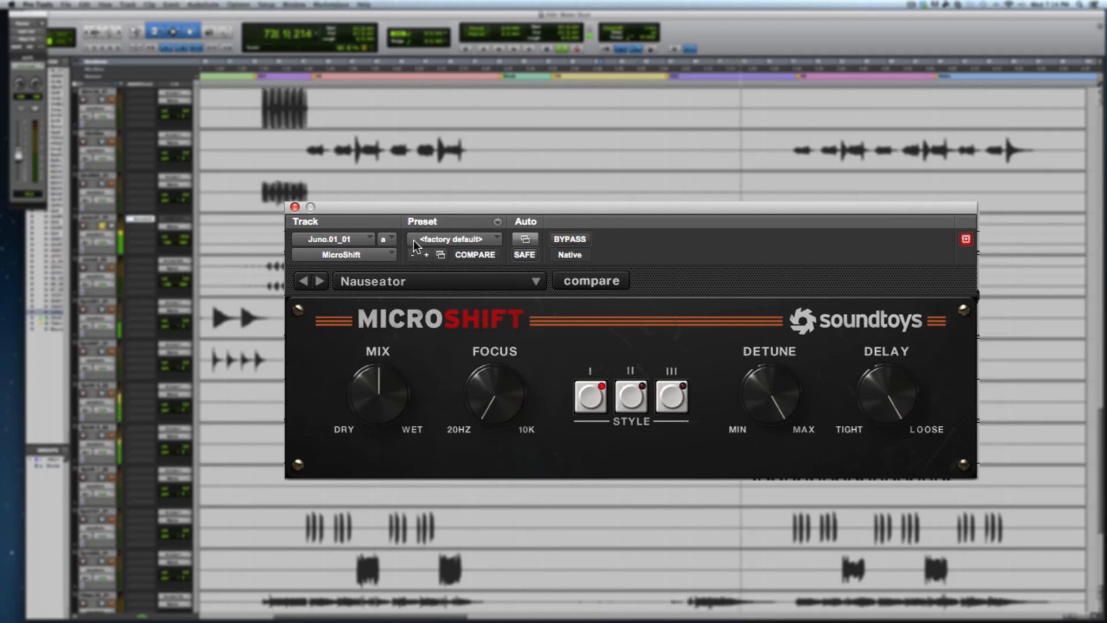
- Advance through the following presets past SlapBass and load SynthBassEnhancer on Juno.01_01
click(319, 282)
click(318, 281)
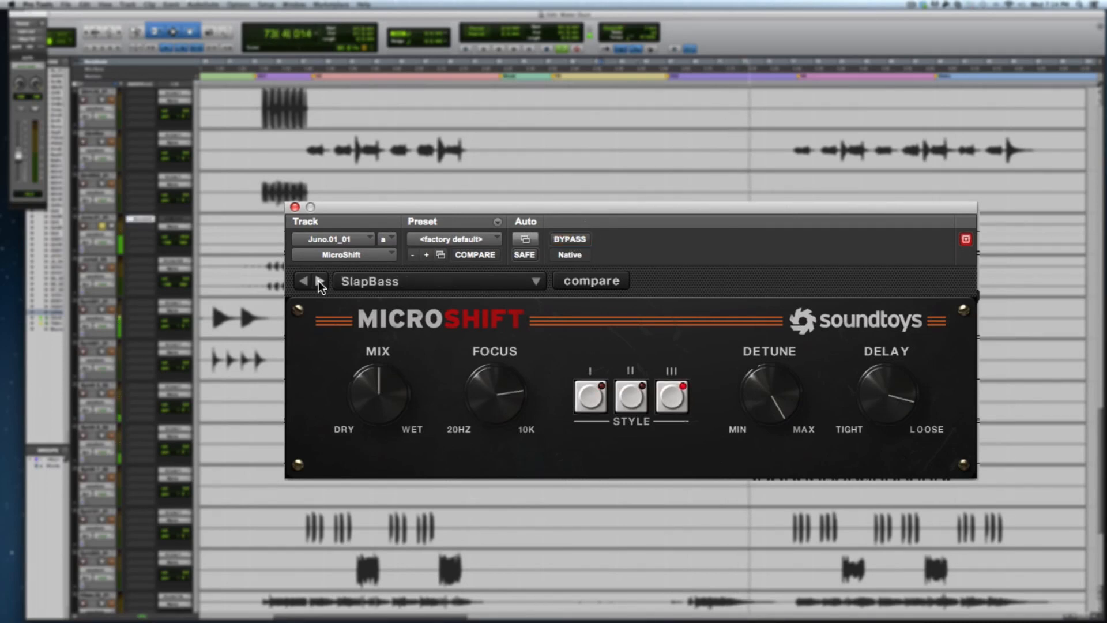
click(319, 282)
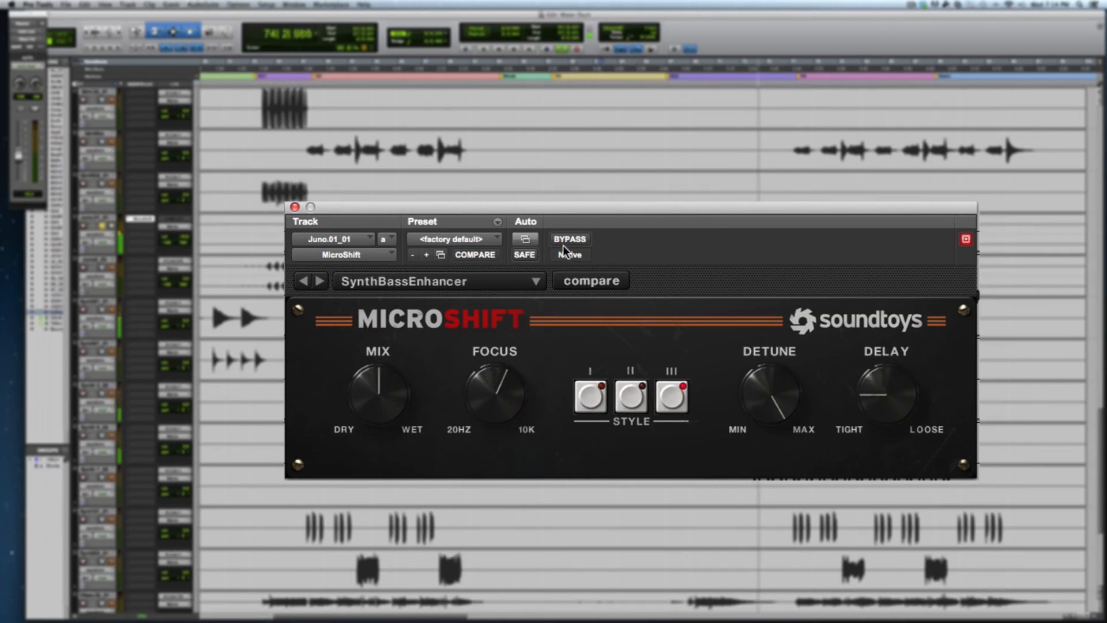